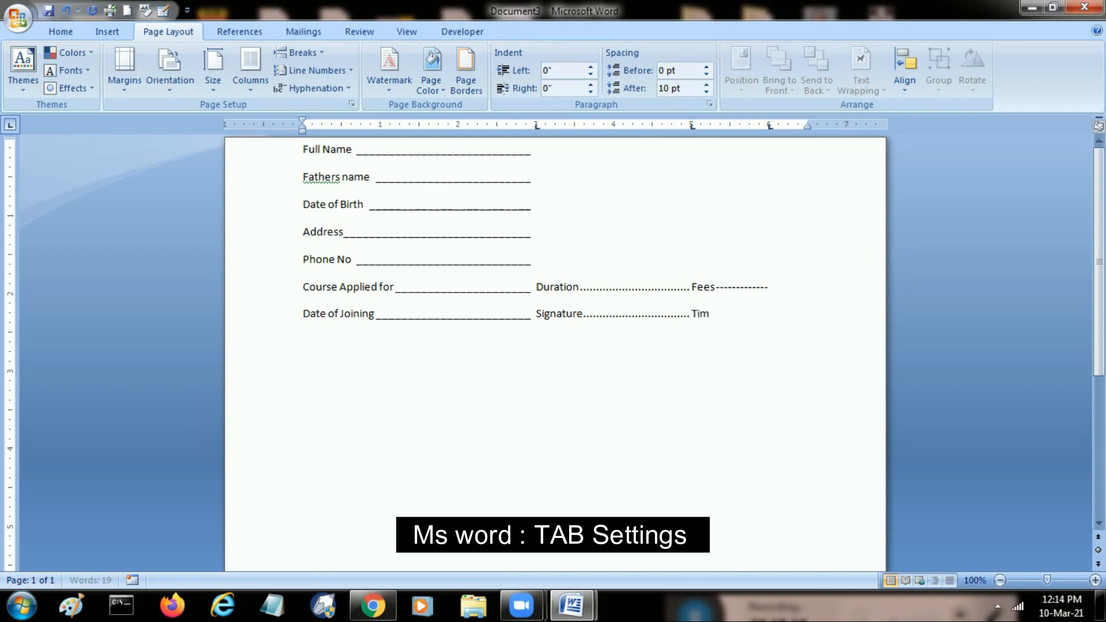
# - Add a dashed tab leader after the Time label
pyautogui.press('Tab')
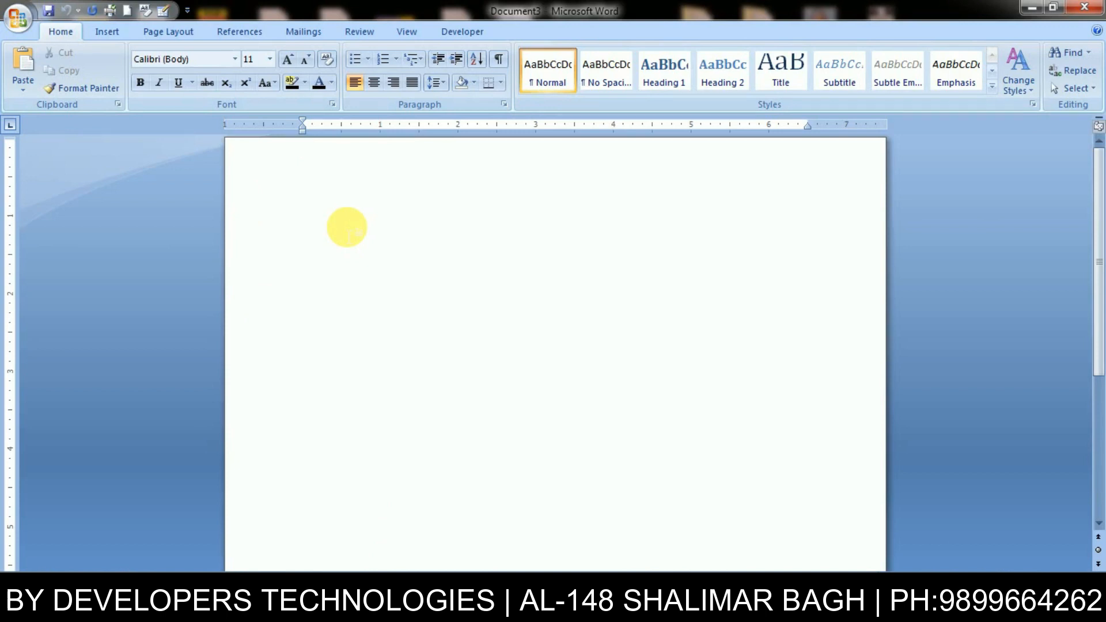
pyautogui.write('NBam')
pyautogui.press('BackSpace')
pyautogui.press('BackSpace')
pyautogui.press('BackSpace')
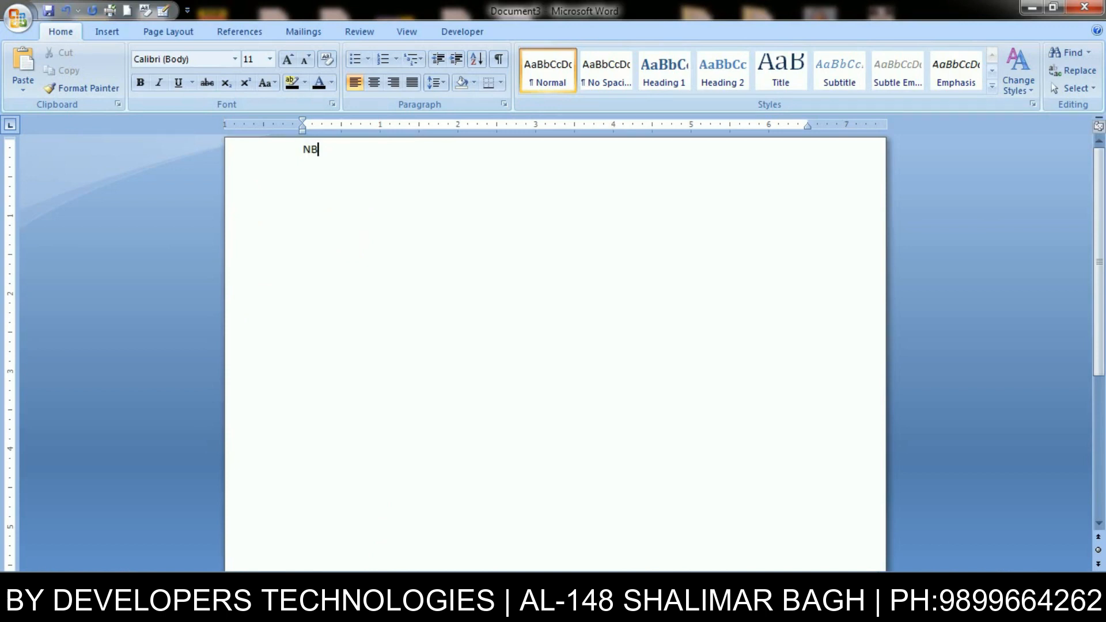
pyautogui.write('amr')
pyautogui.press('BackSpace')
pyautogui.press('Tab')
pyautogui.write('Addree')
pyautogui.press('BackSpace')
pyautogui.write('Fees')
pyautogui.press('Tab')
pyautogui.press('Tab')
pyautogui.write('Fine')
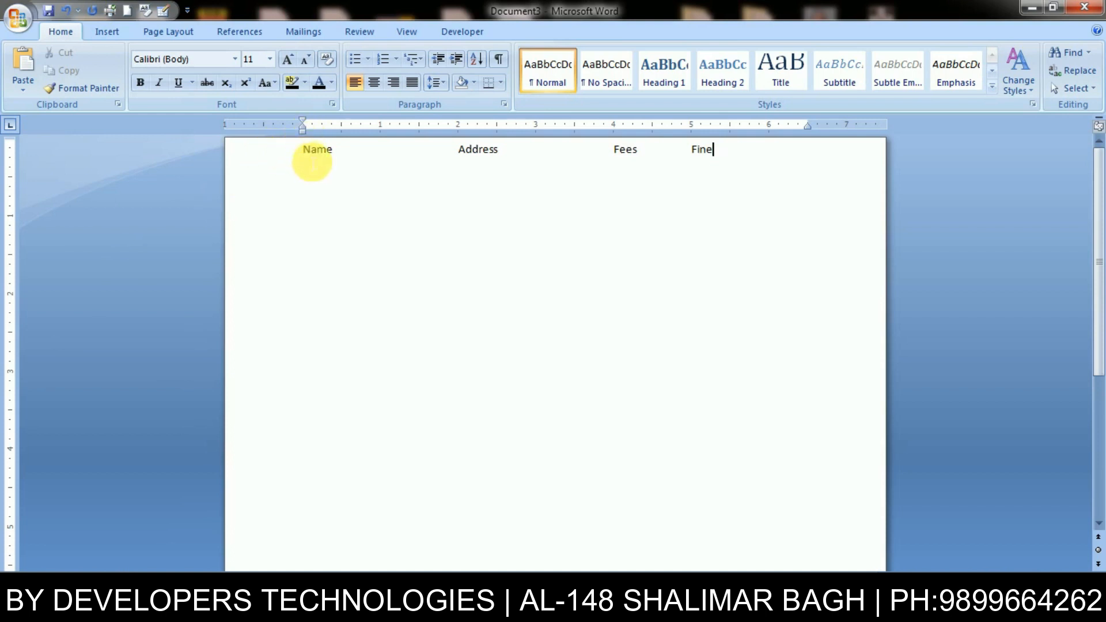
pyautogui.click(459, 149)
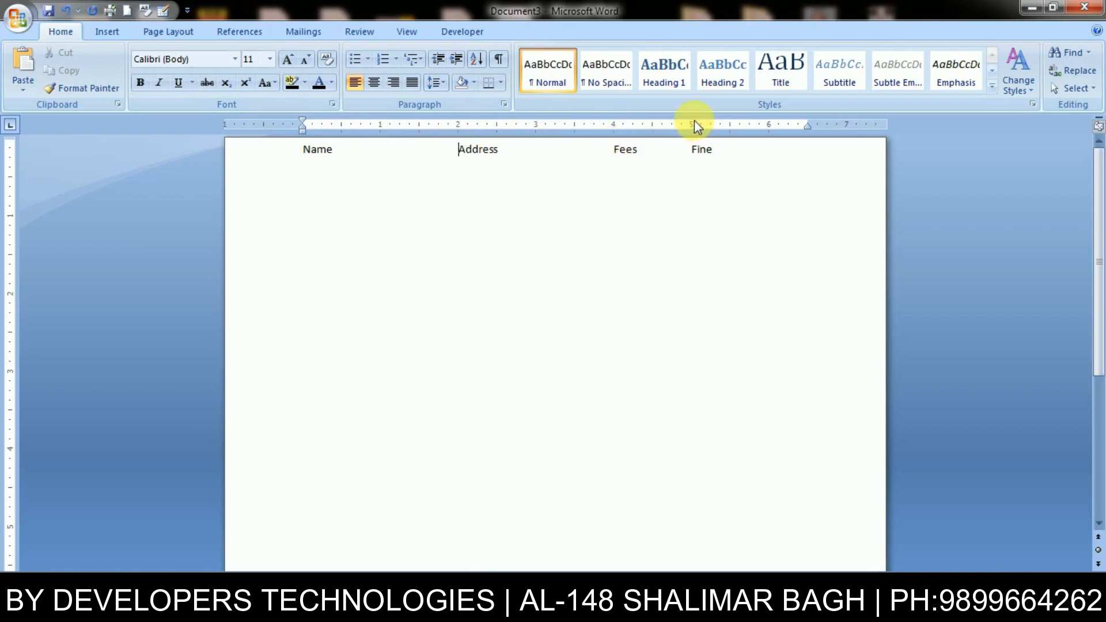
pyautogui.click(720, 156)
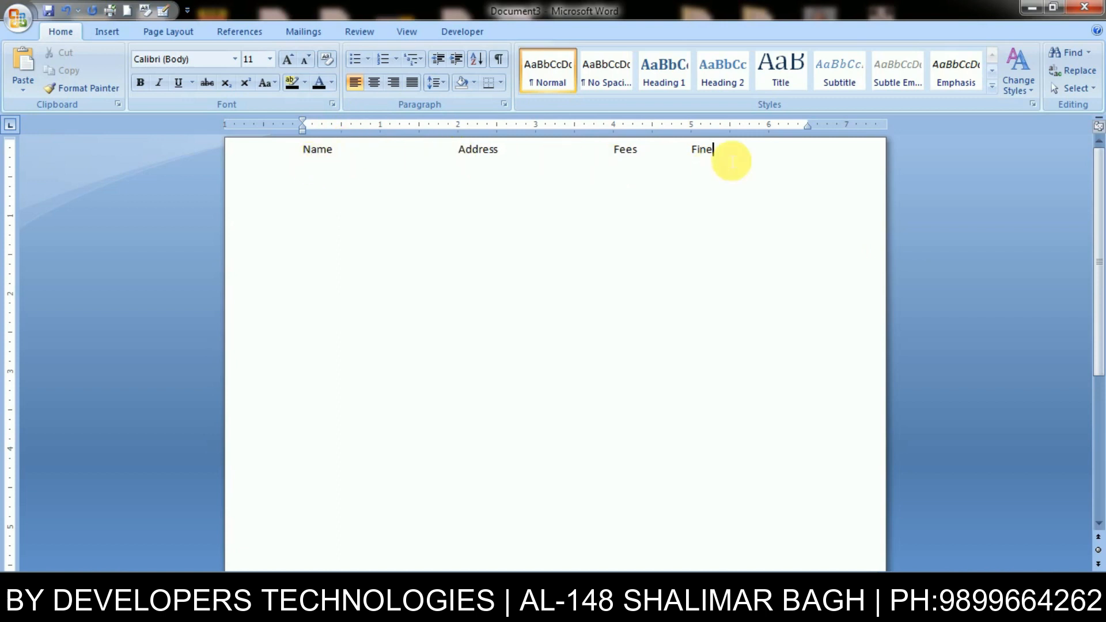
pyautogui.press('Return')
pyautogui.write('amit')
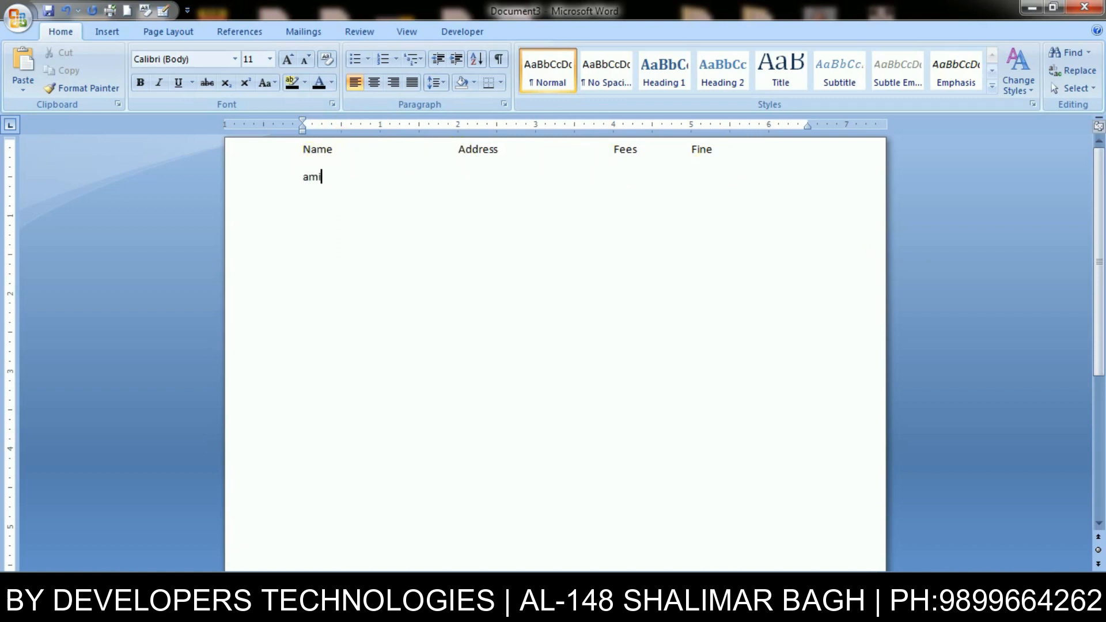
pyautogui.press('Tab')
pyautogui.press('Tab')
pyautogui.write('Shalimar vba')
pyautogui.press('BackSpace')
pyautogui.press('BackSpace')
pyautogui.press('BackSpace')
pyautogui.write('Bagh')
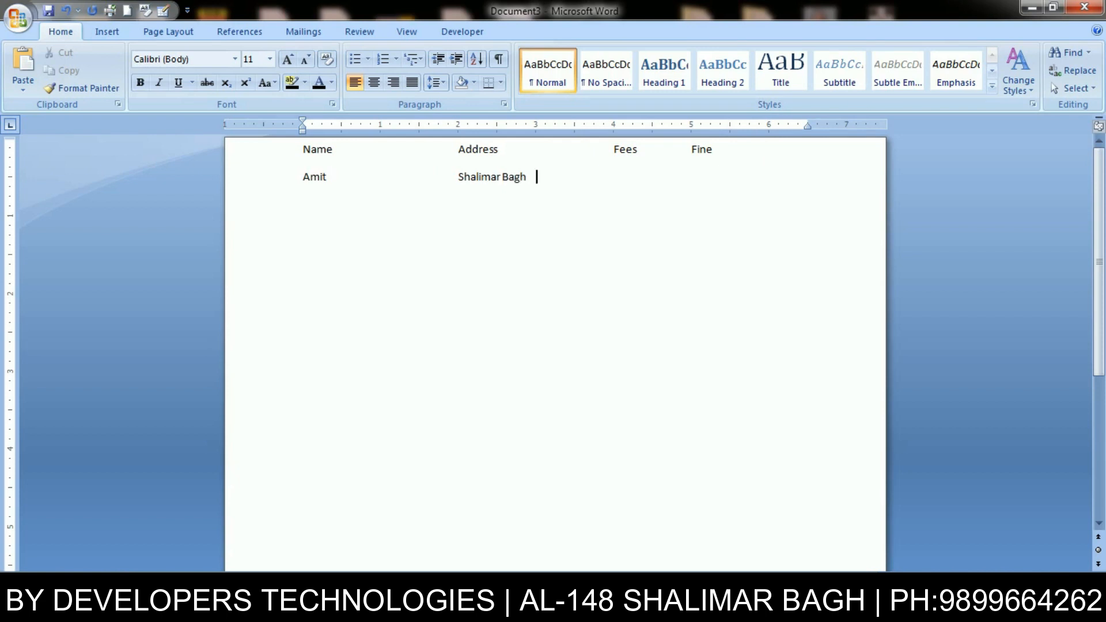
pyautogui.press('Tab')
pyautogui.write('1200')
pyautogui.write('020')
pyautogui.write('wsewe')
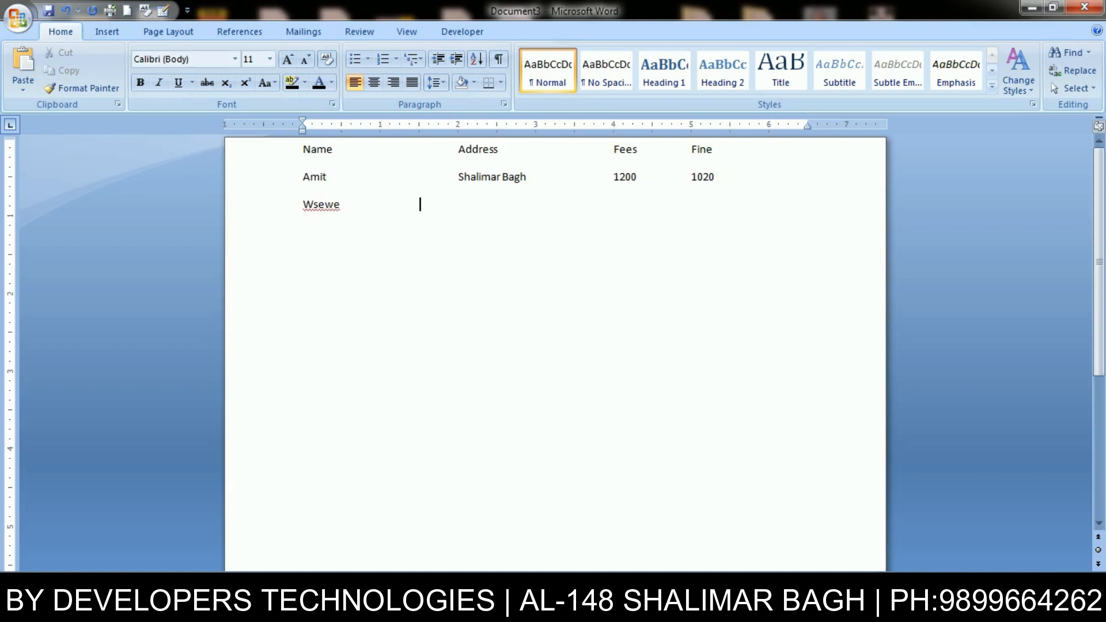
pyautogui.hotkey('ctrl', 'a')
pyautogui.press('Delete')
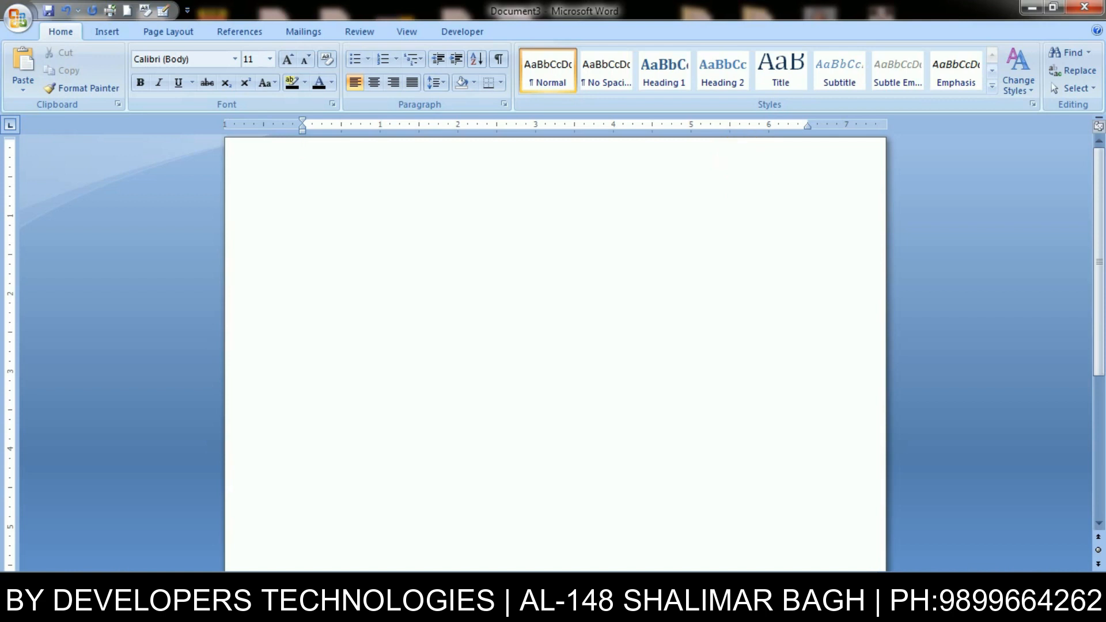
# - Remove the leftover tab, then open and close Tabs through Page Layout's Paragraph settings
pyautogui.press('BackSpace')
pyautogui.click(167, 33)
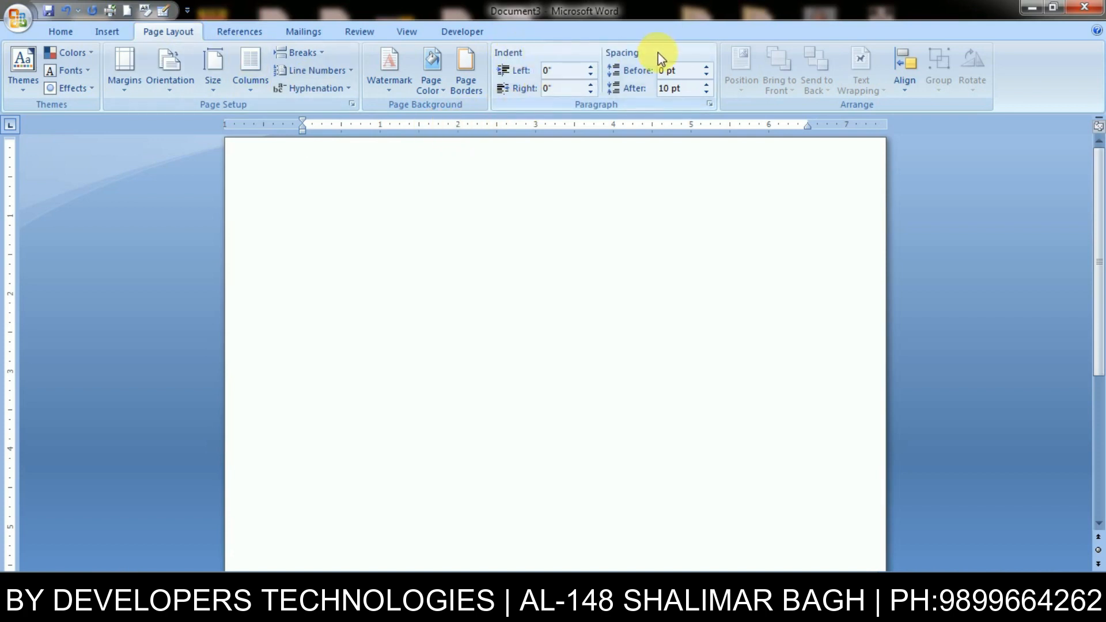
pyautogui.click(710, 105)
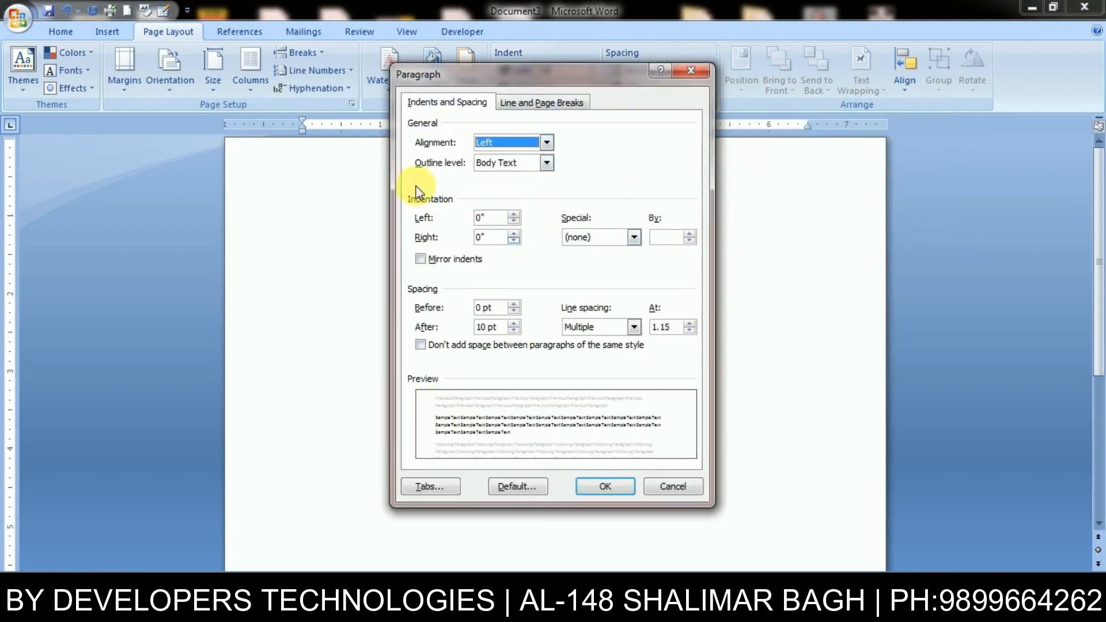
pyautogui.click(423, 486)
pyautogui.moveTo(489, 239); pyautogui.dragTo(485, 173)
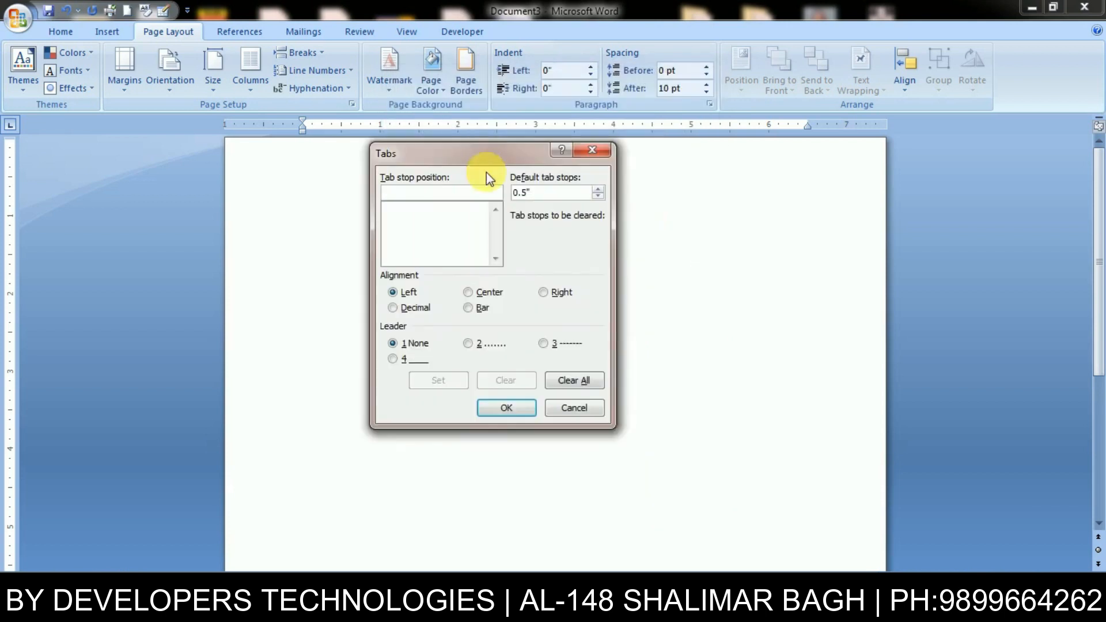
pyautogui.click(603, 152)
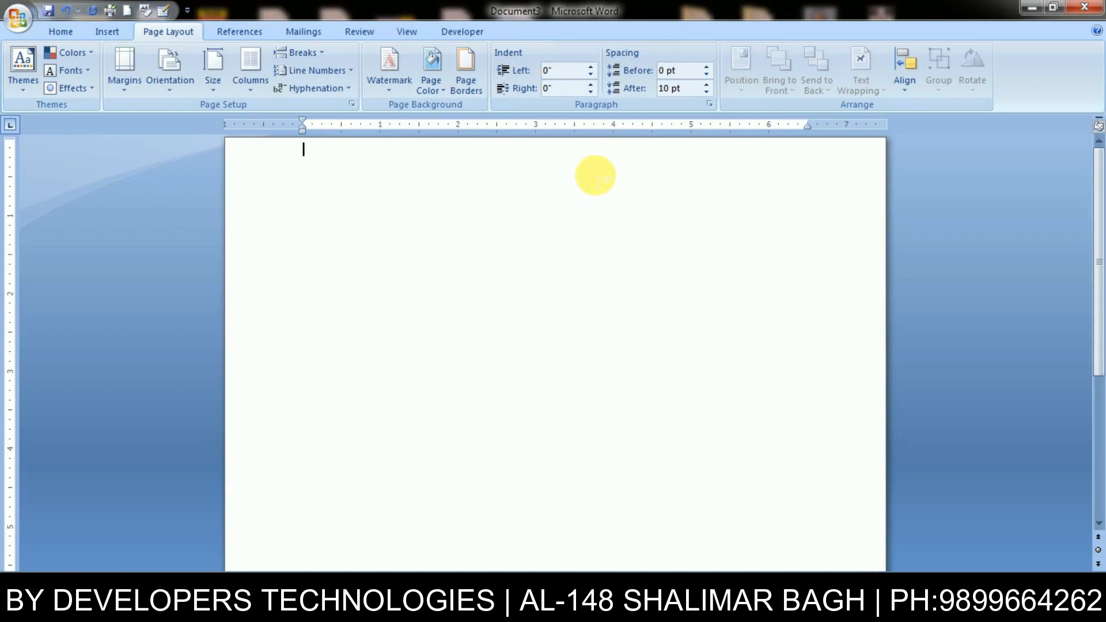
# - Reopen the Tabs dialog twice with Alt, O, T, then once more via the Paragraph dialog
pyautogui.press('alt')
pyautogui.press('o')
pyautogui.press('t')
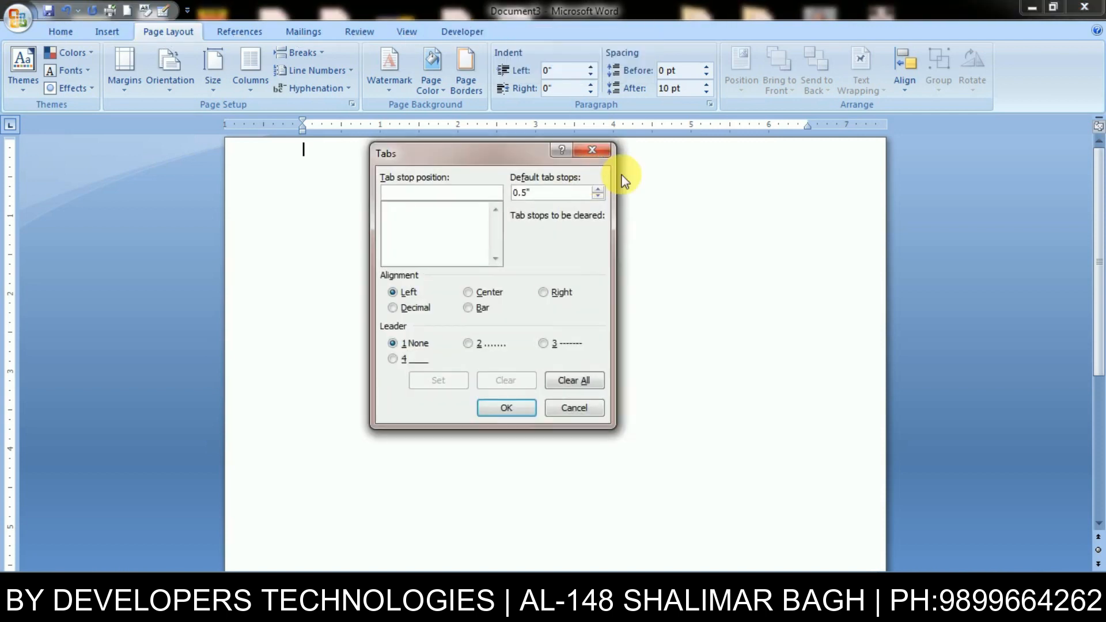
pyautogui.click(592, 151)
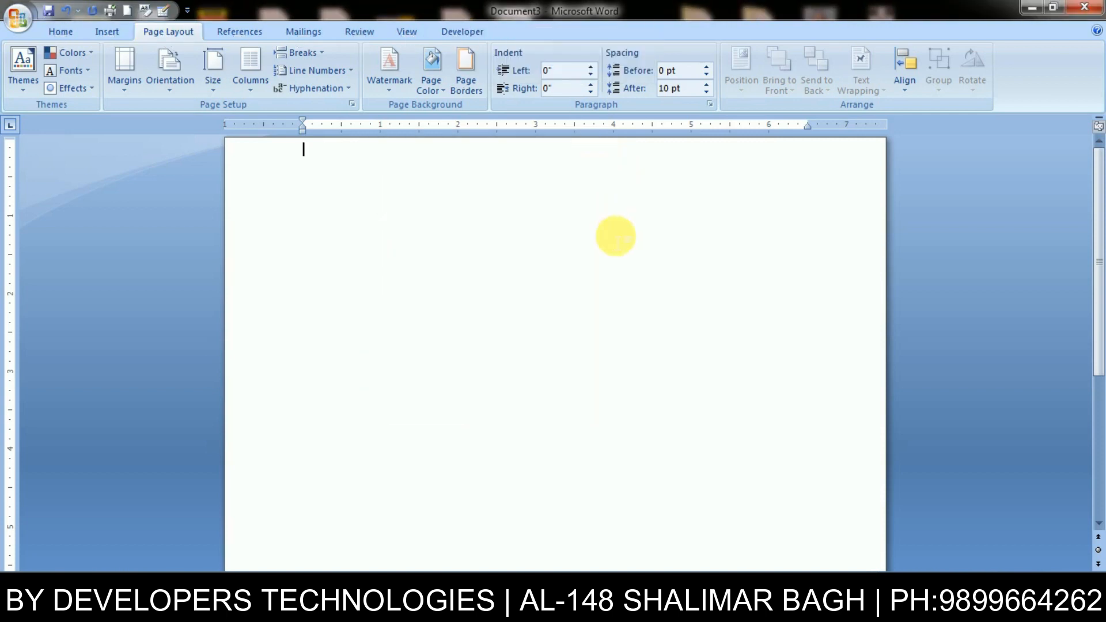
pyautogui.press('alt')
pyautogui.press('o')
pyautogui.press('t')
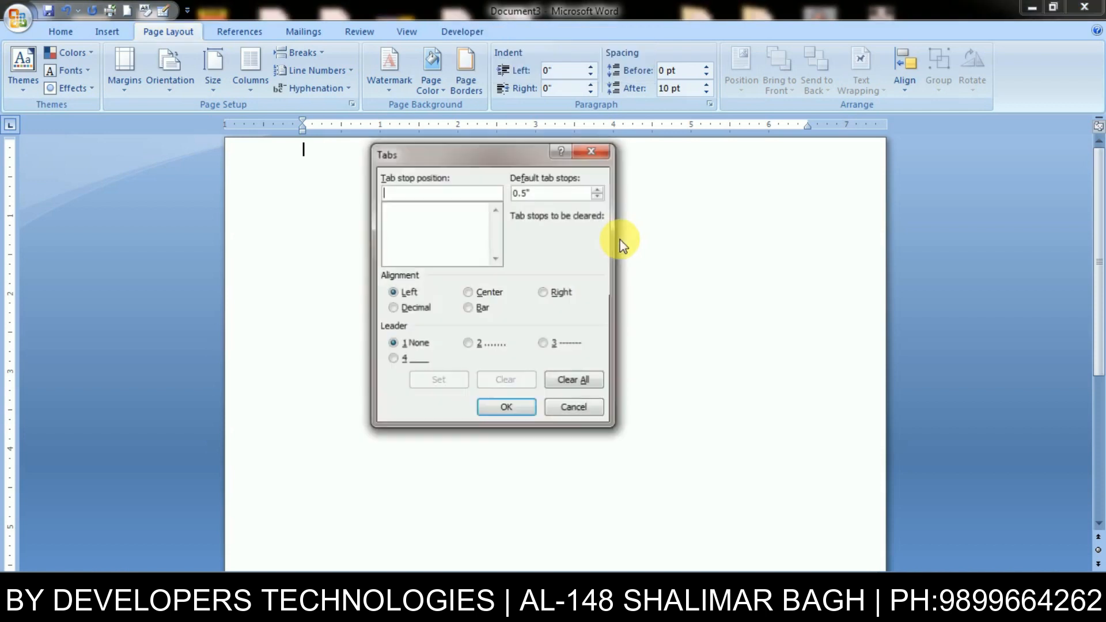
pyautogui.click(591, 150)
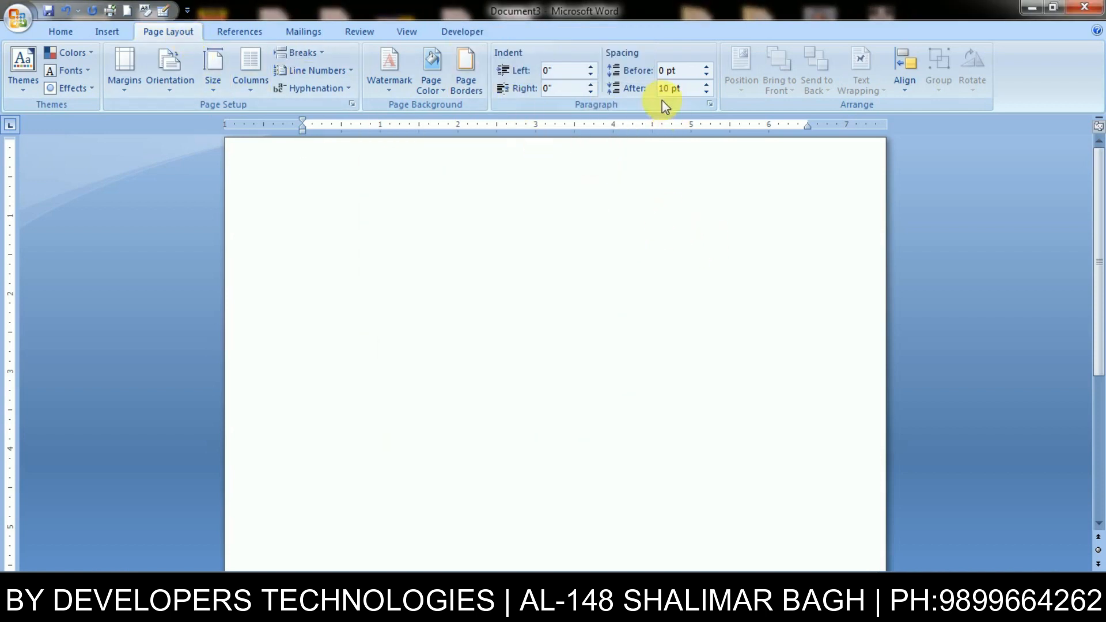
pyautogui.click(710, 104)
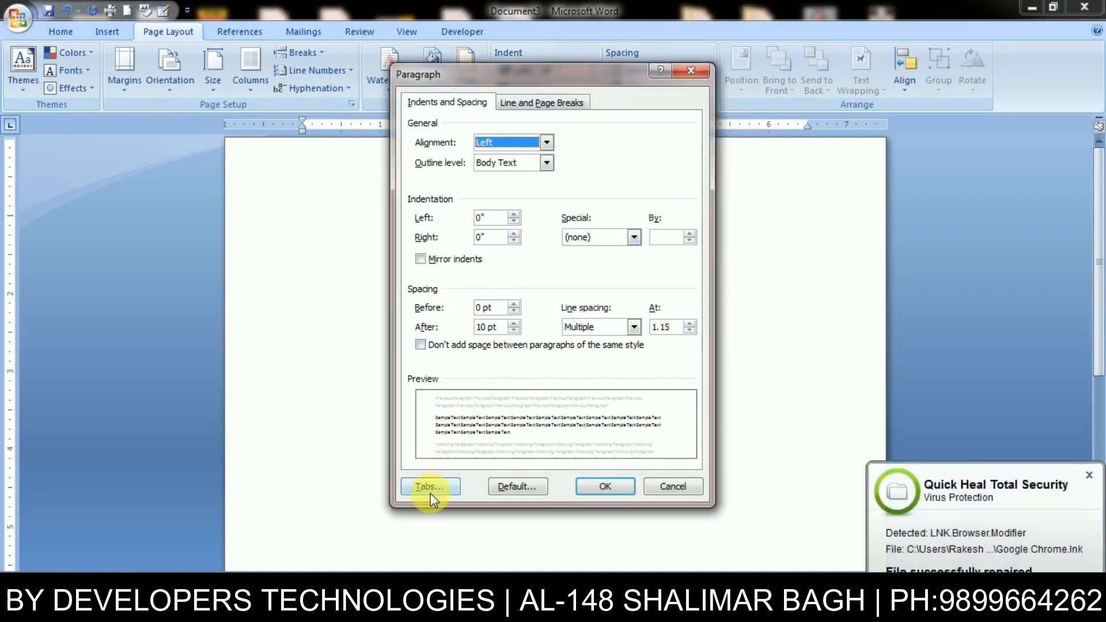
pyautogui.click(430, 488)
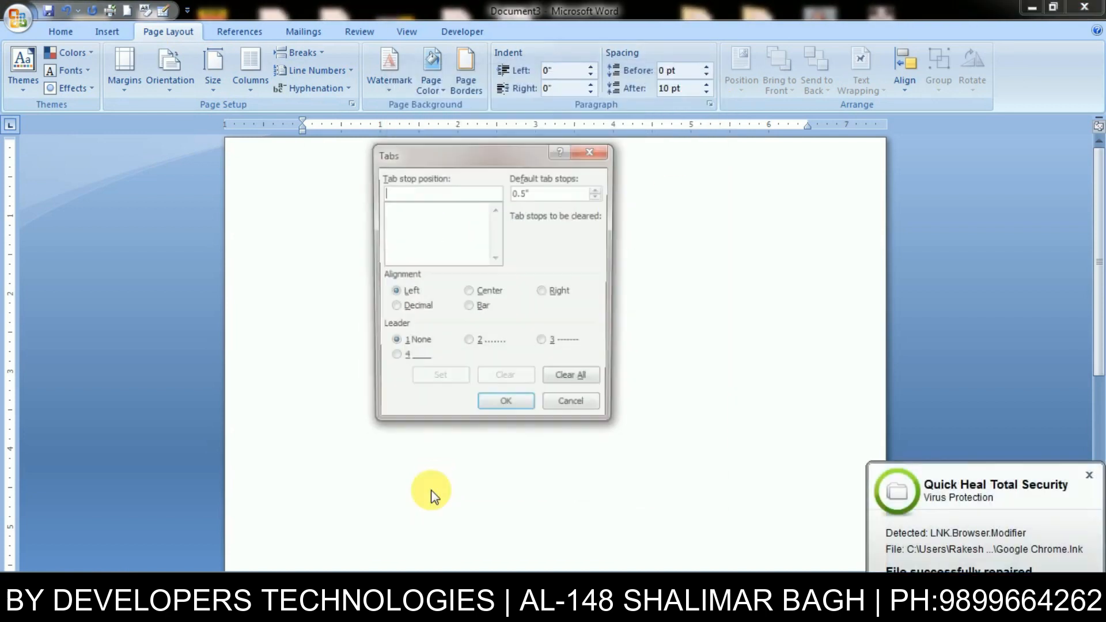
# - Close the Tabs dialog, reopen it with Alt+O, T to demonstrate, then close it again
pyautogui.click(592, 151)
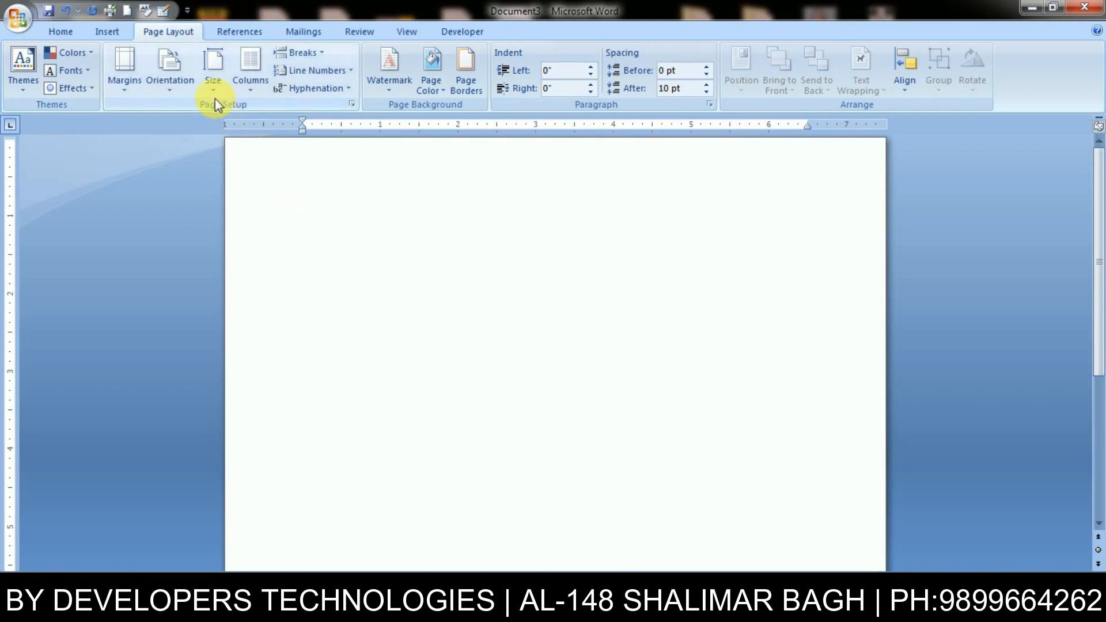
pyautogui.hotkey('alt', 'o')
pyautogui.press('t')
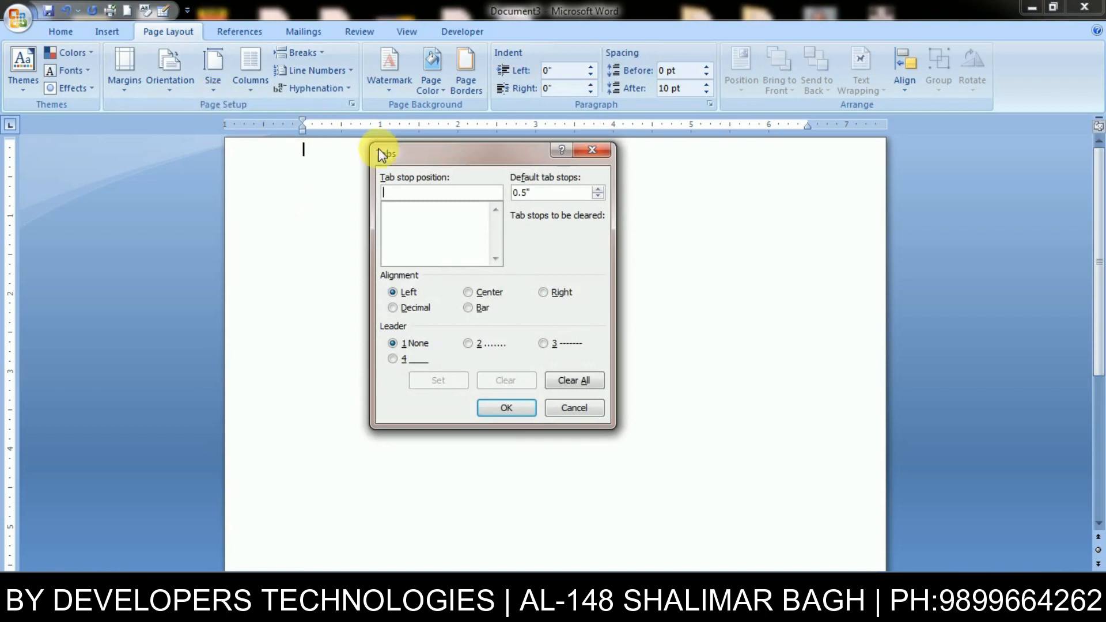
pyautogui.moveTo(513, 157); pyautogui.dragTo(644, 184)
pyautogui.click(534, 239)
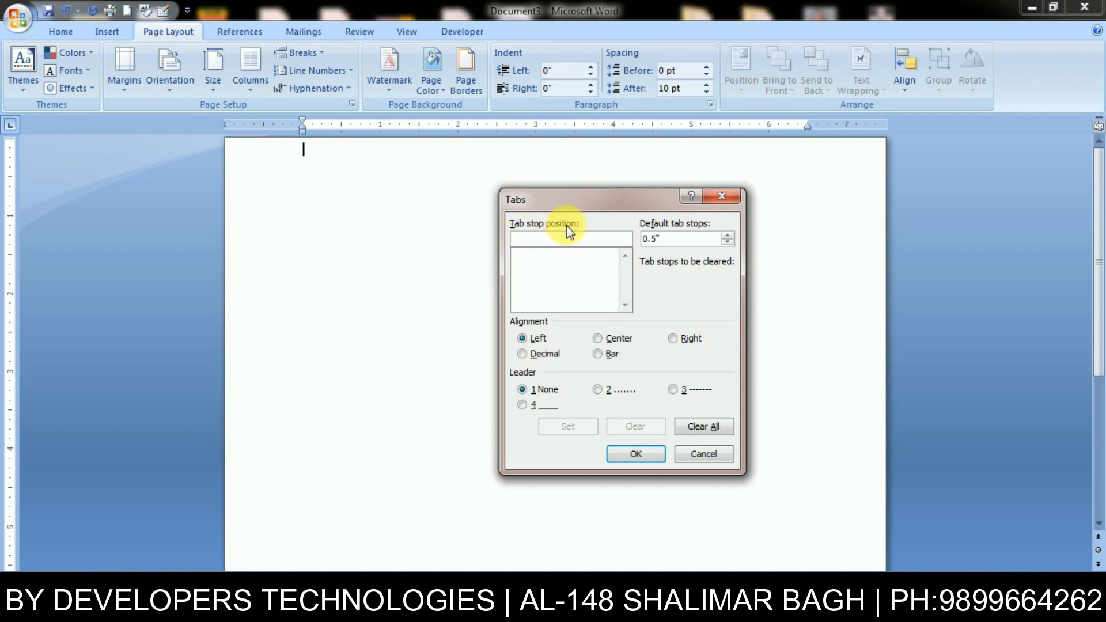
pyautogui.click(720, 197)
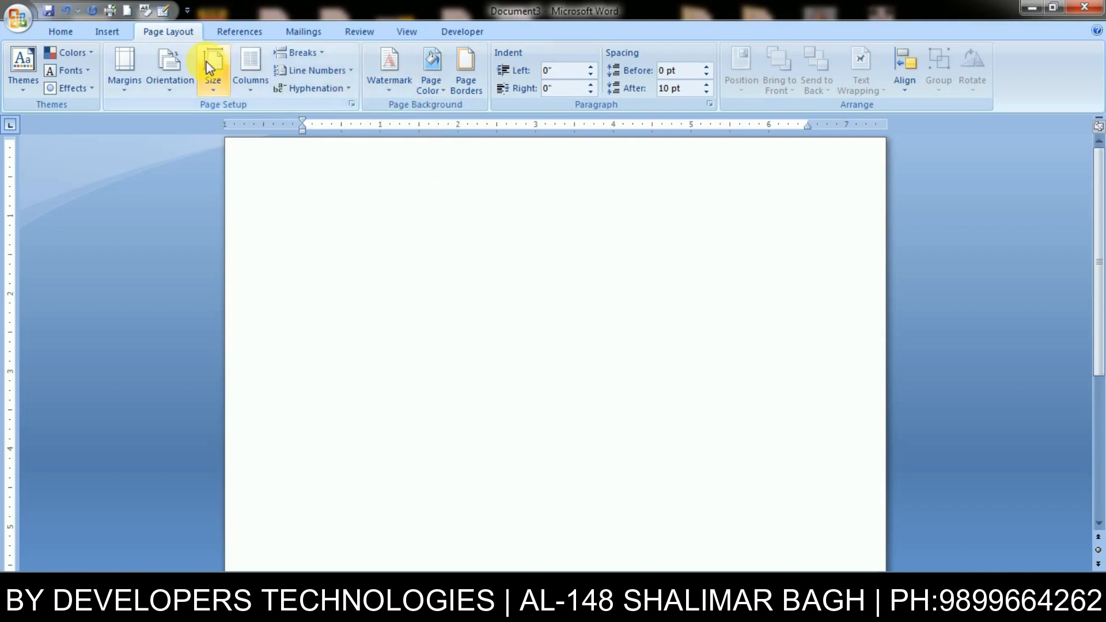
# - Add left tab stops at 2 and 5 inches in the Tabs dialog
pyautogui.hotkey('ctrl', 'o')
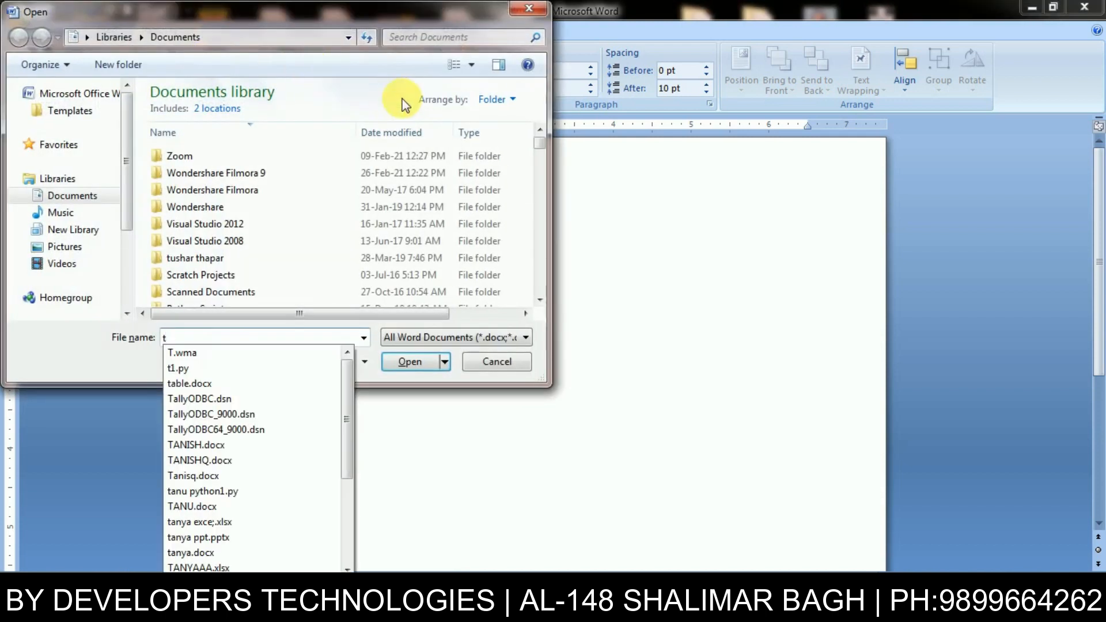
pyautogui.click(528, 8)
pyautogui.hotkey('alt', 'o')
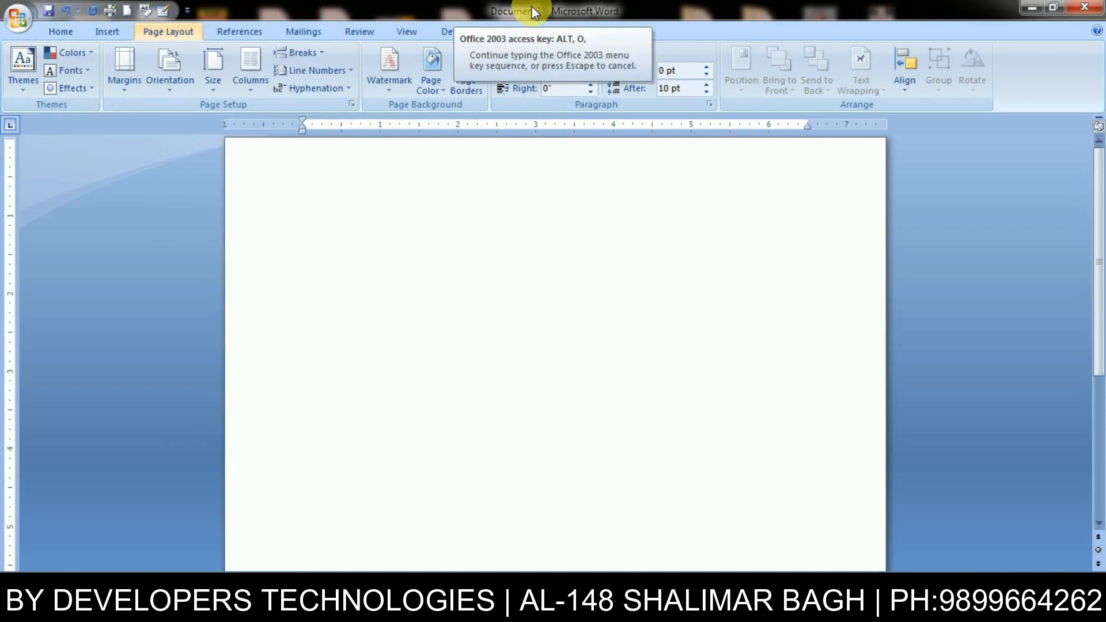
pyautogui.write('t')
pyautogui.write('2')
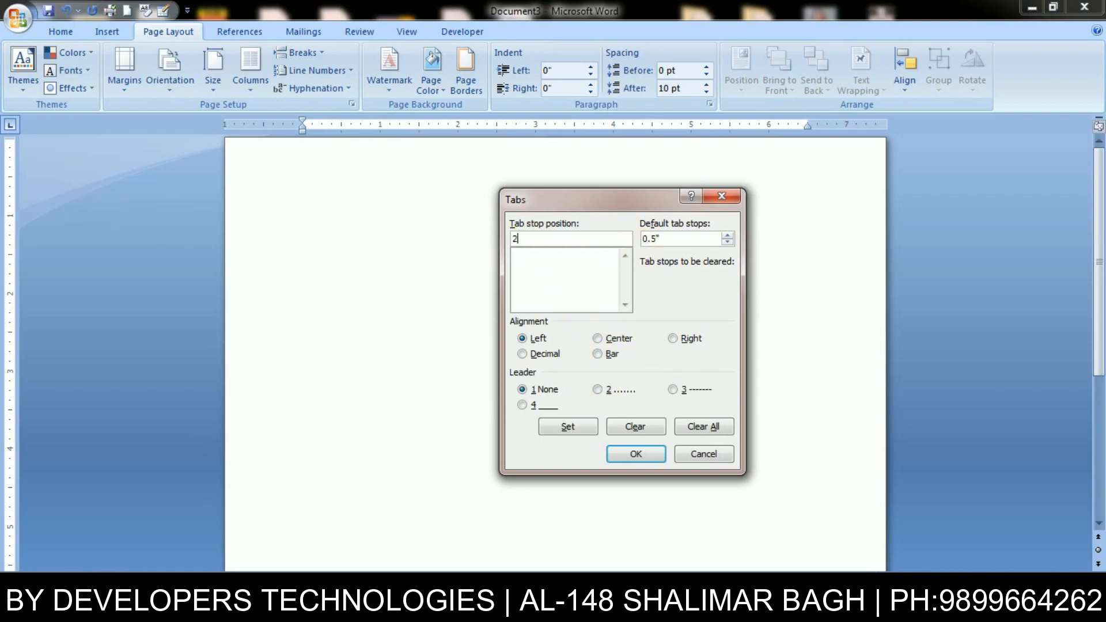
pyautogui.click(577, 429)
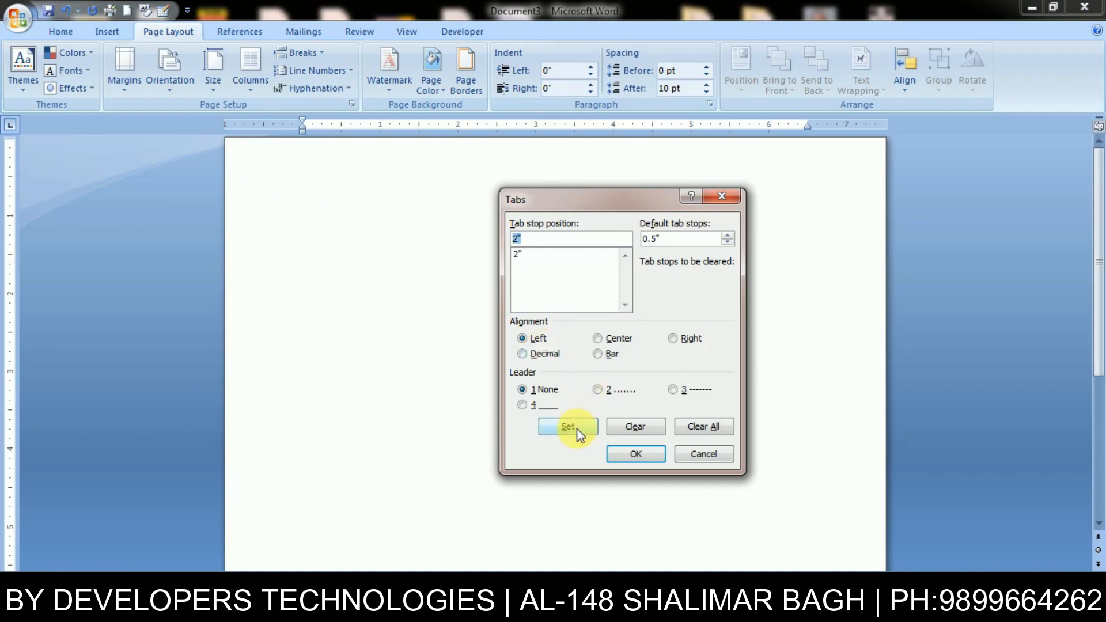
pyautogui.moveTo(670, 207); pyautogui.dragTo(700, 274)
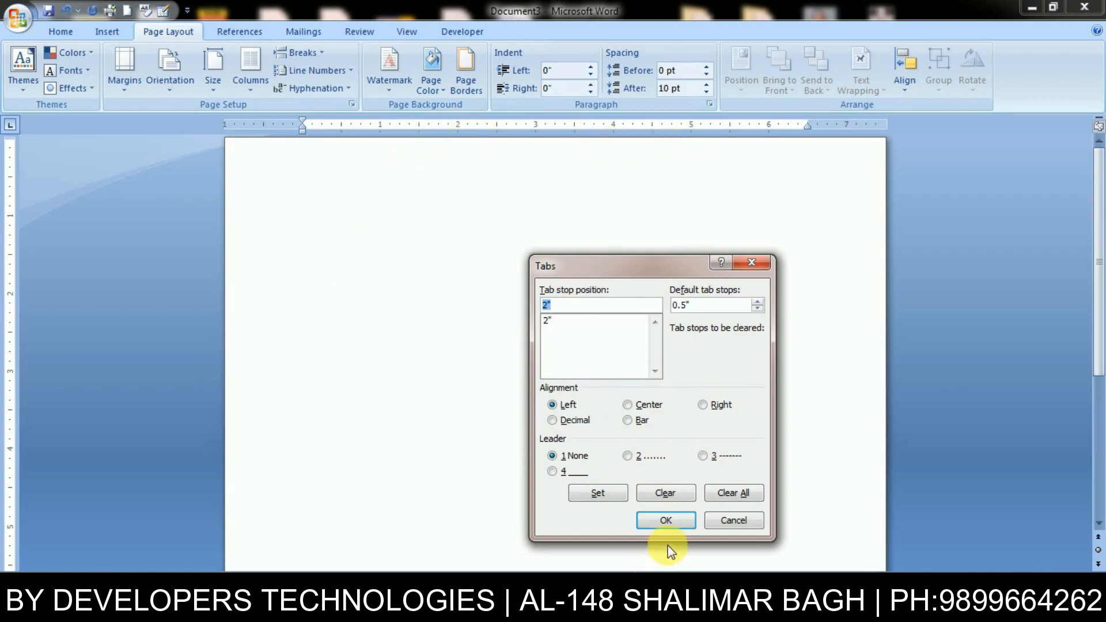
pyautogui.write('5')
pyautogui.click(604, 493)
pyautogui.click(662, 520)
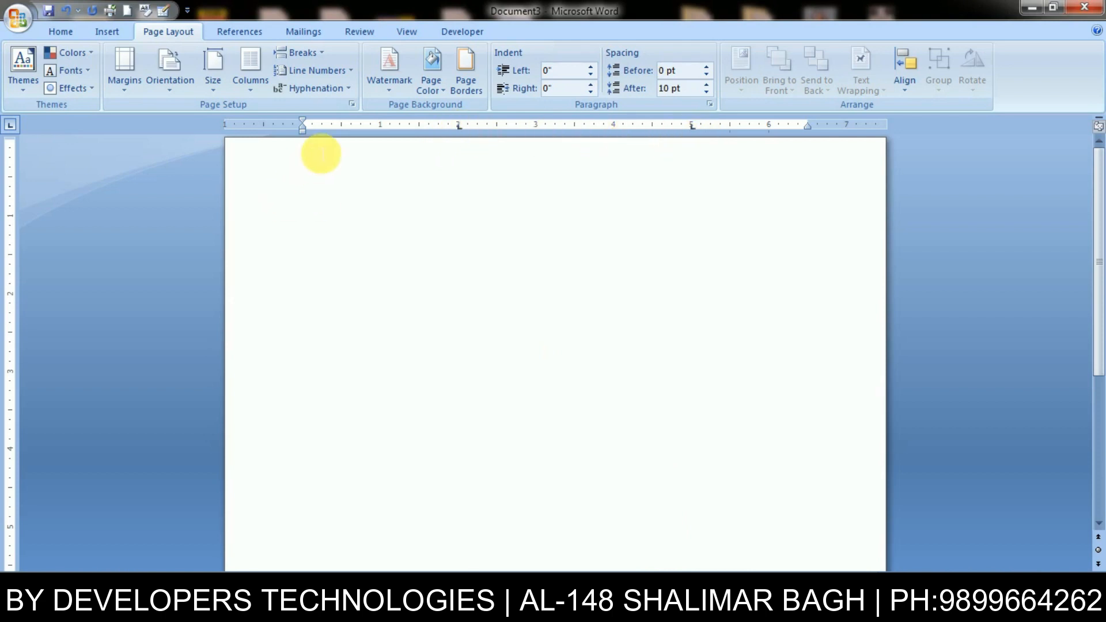
# - Type the headings Name, Address and Phone No across the tab stops
pyautogui.write('Name')
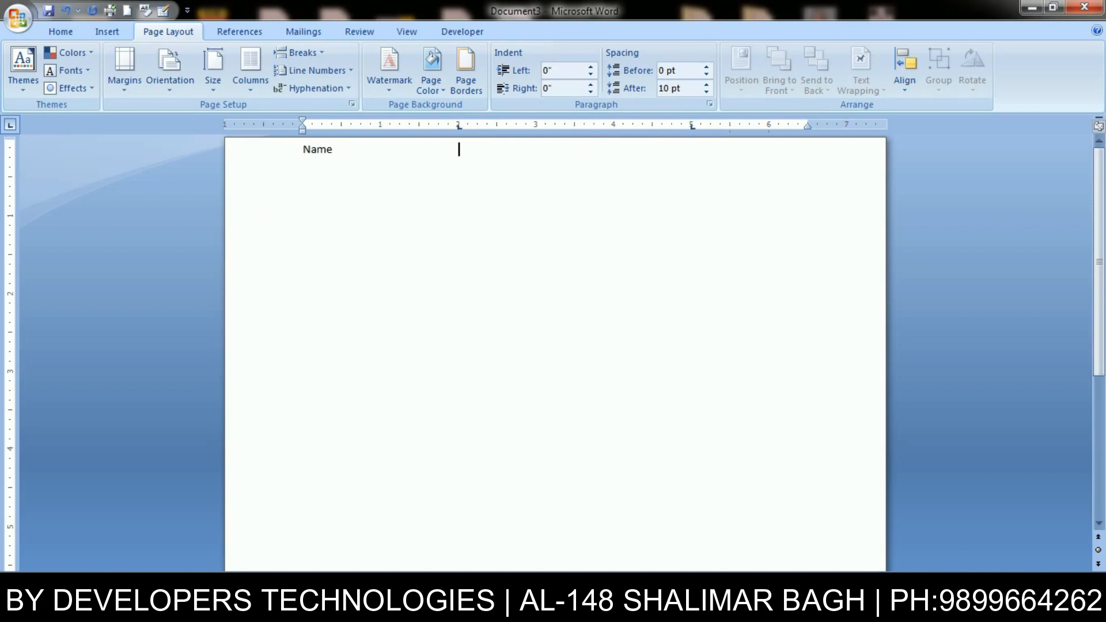
pyautogui.press('Tab')
pyautogui.write('Address\tPhone NO')
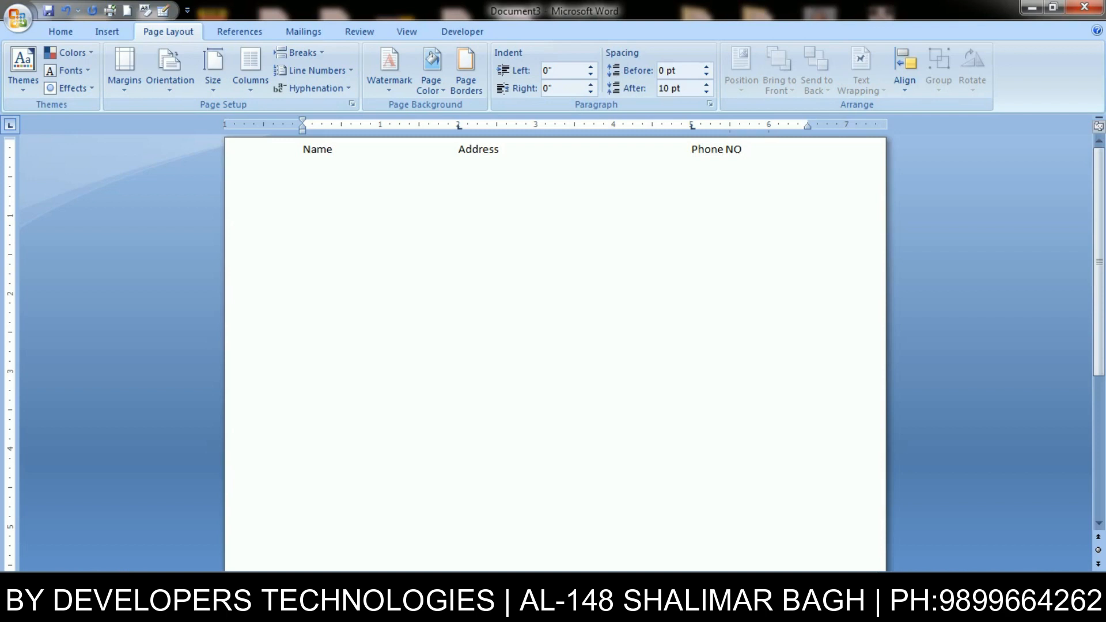
pyautogui.press('BackSpace')
pyautogui.write('o')
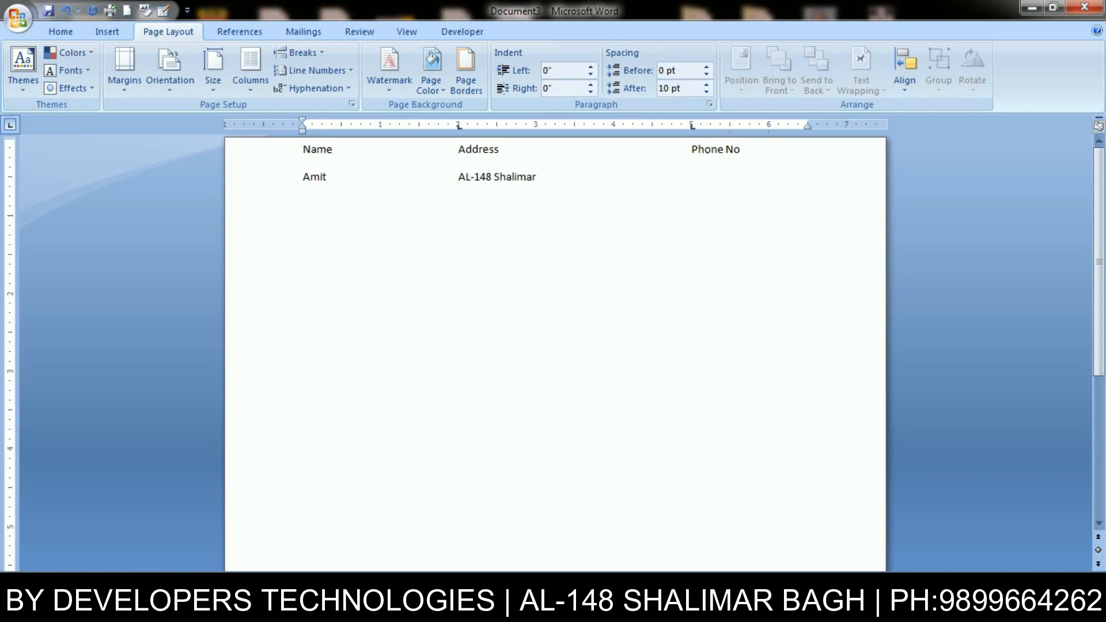
# - Enter two rows of each person's name, address and phone number, then select all text
pyautogui.press('Return')
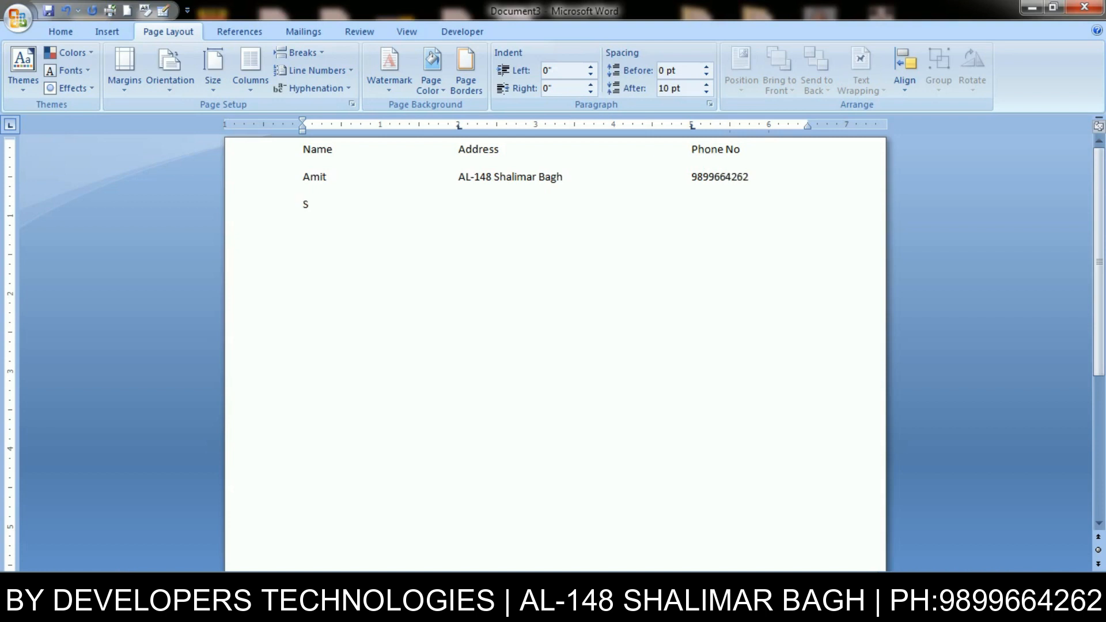
pyautogui.press('Tab')
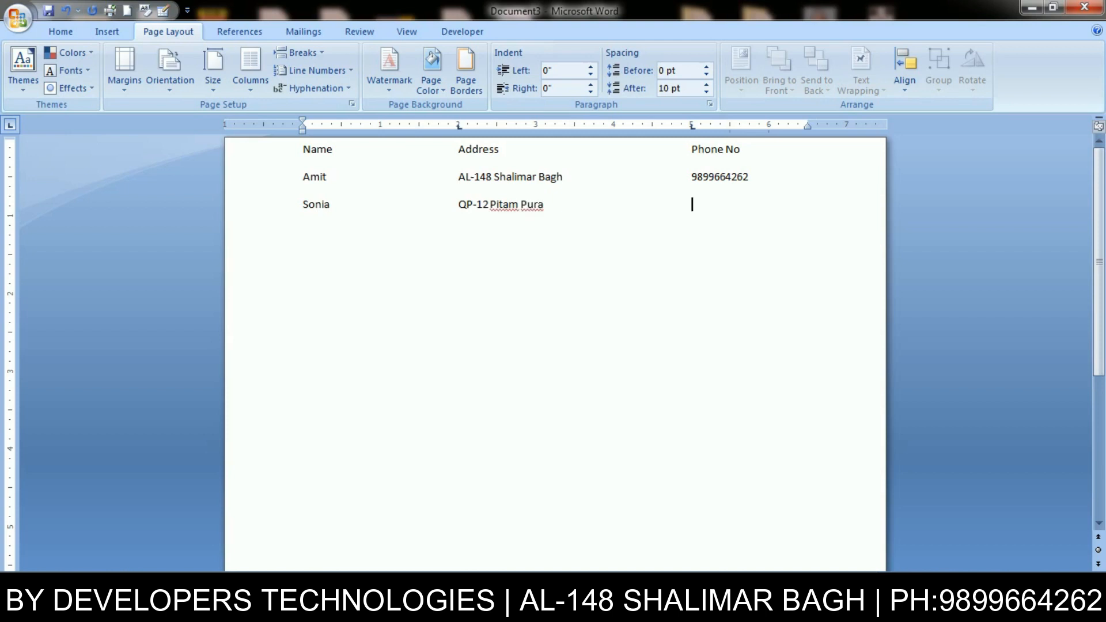
pyautogui.press('BackSpace')
pyautogui.moveTo(768, 253); pyautogui.dragTo(11, 84)
# - Delete all the text and clear every existing tab stop
pyautogui.press('Delete')
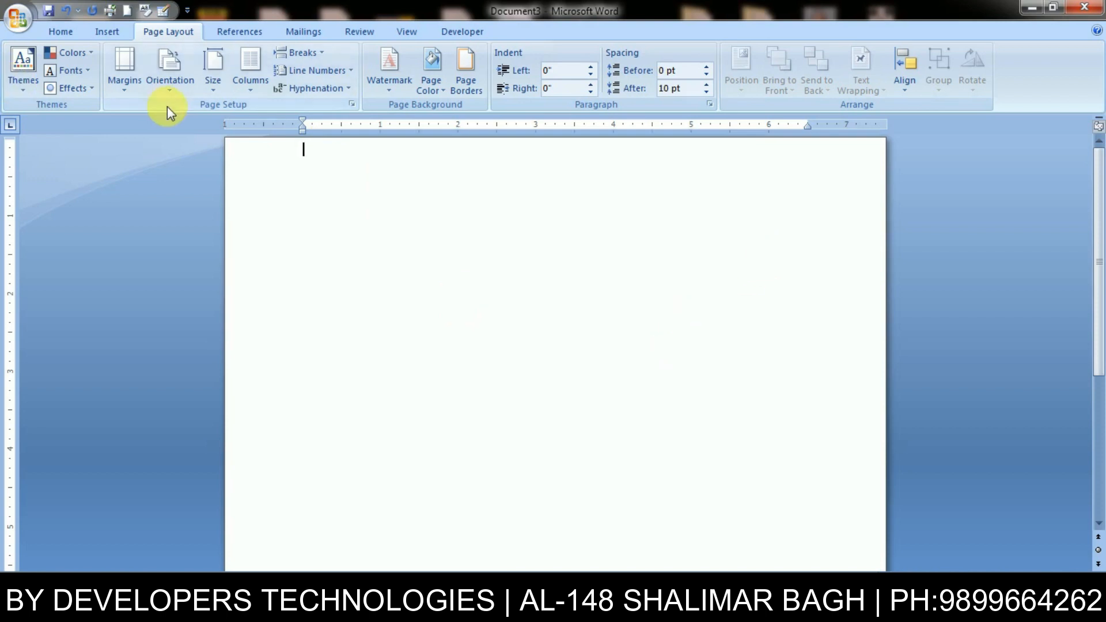
pyautogui.hotkey('alt', 'o')
pyautogui.press('t')
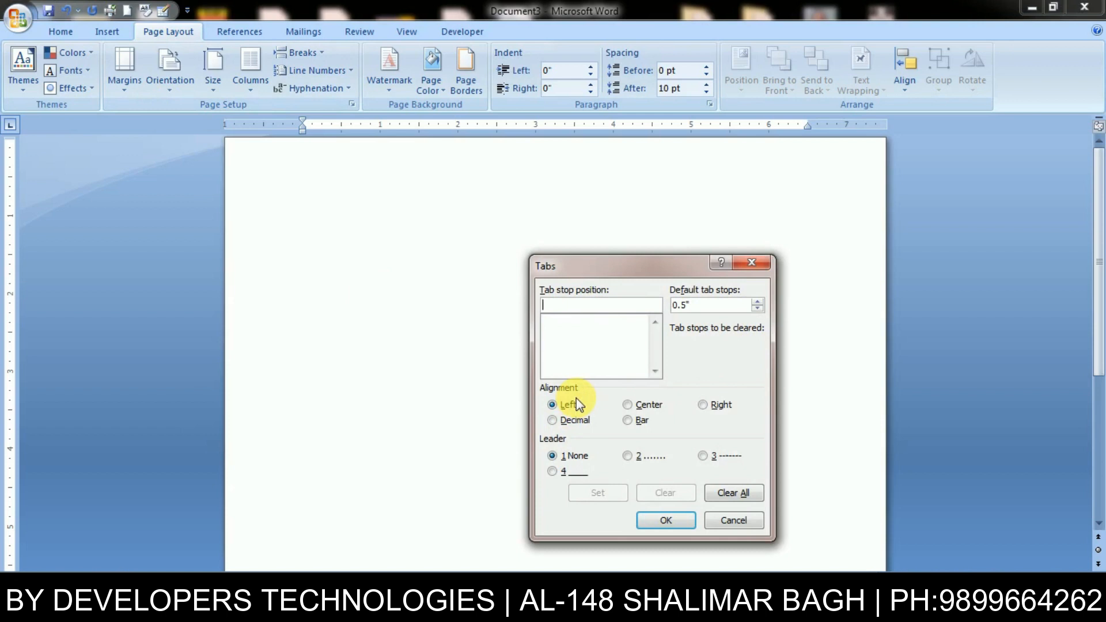
pyautogui.click(721, 494)
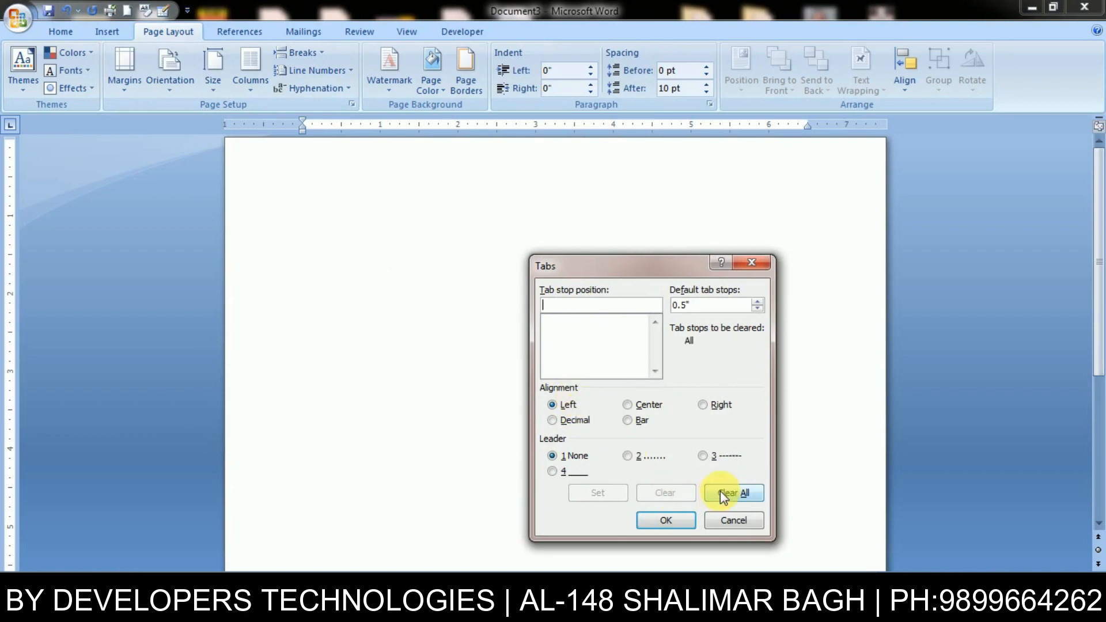
pyautogui.click(668, 519)
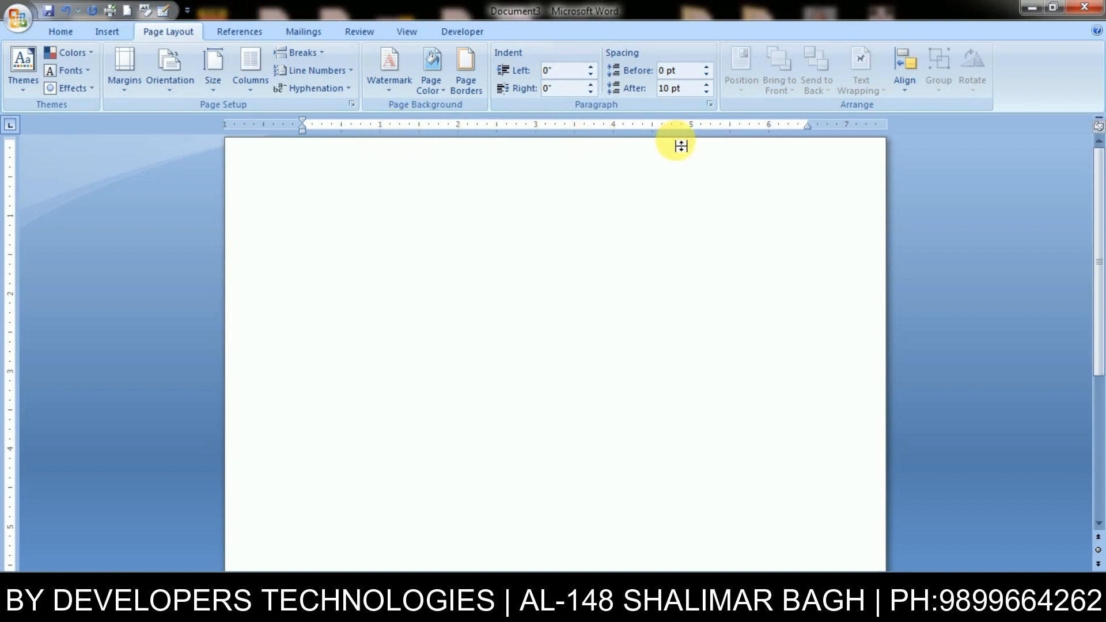
# - Set left tab stops at 1, 2, 3 and 5 inches
pyautogui.press('alt')
pyautogui.press('o')
pyautogui.write('t')
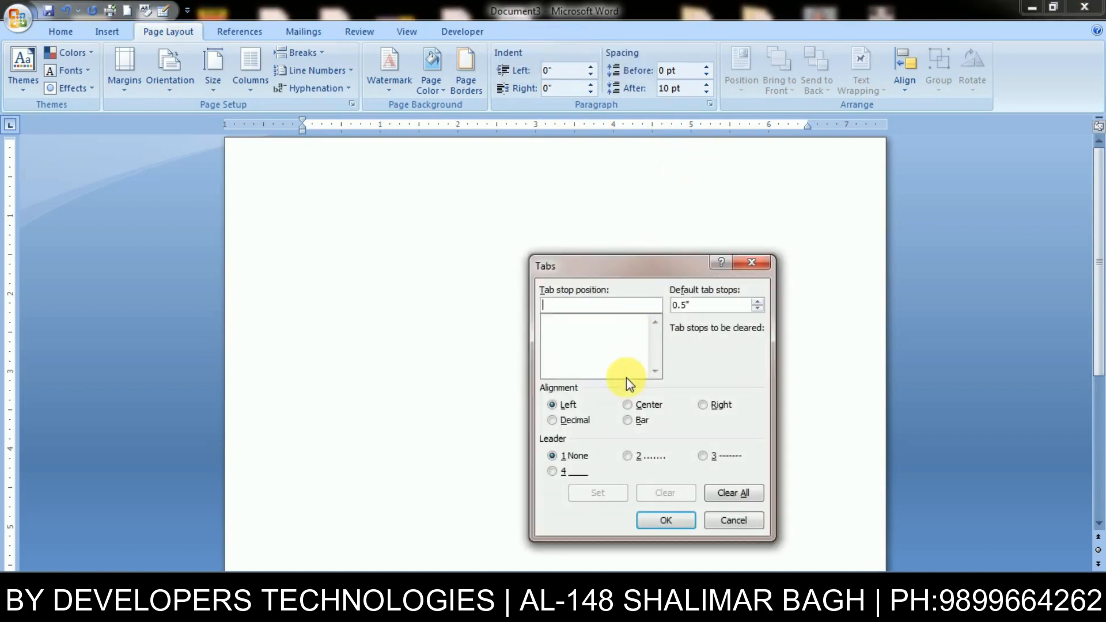
pyautogui.write('1')
pyautogui.click(587, 491)
pyautogui.write('2')
pyautogui.click(592, 489)
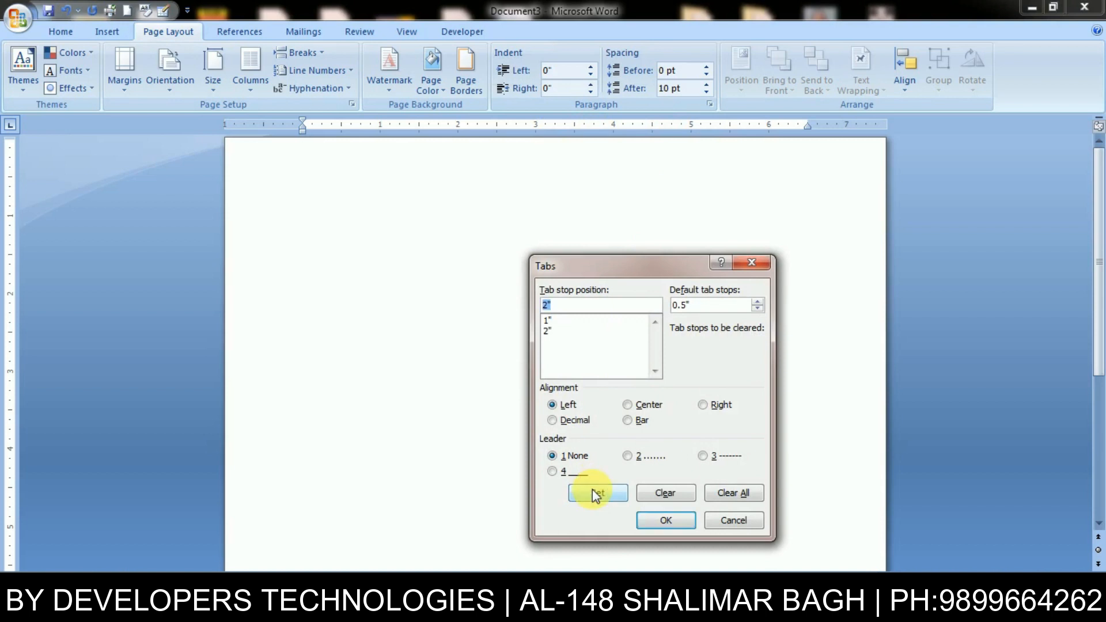
pyautogui.write('3')
pyautogui.click(593, 490)
pyautogui.write('4')
pyautogui.press('BackSpace')
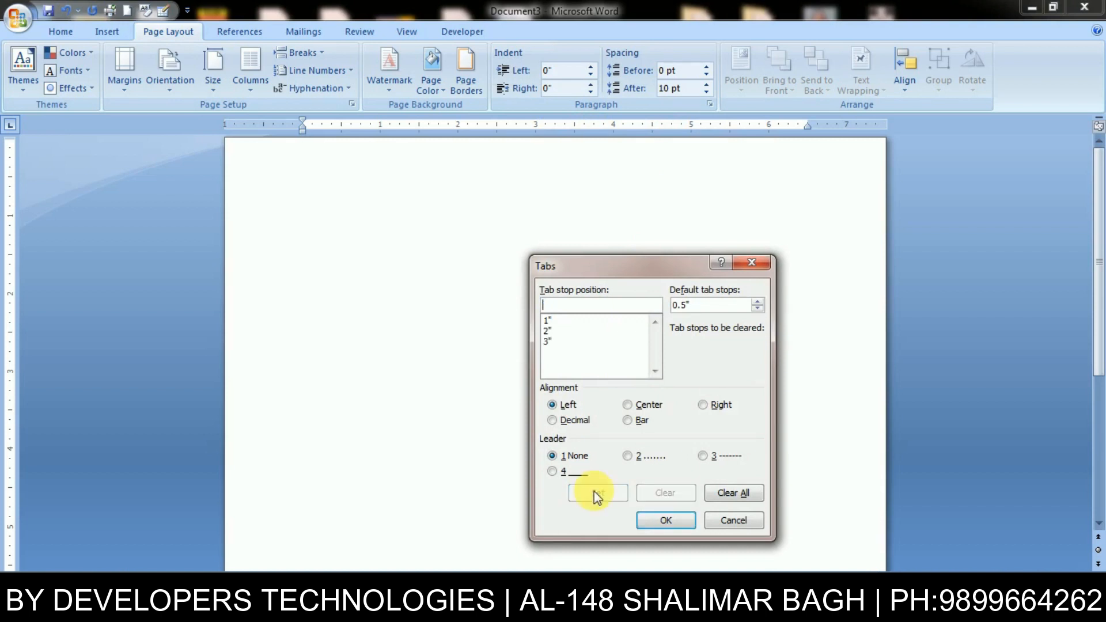
pyautogui.write('5')
pyautogui.click(595, 491)
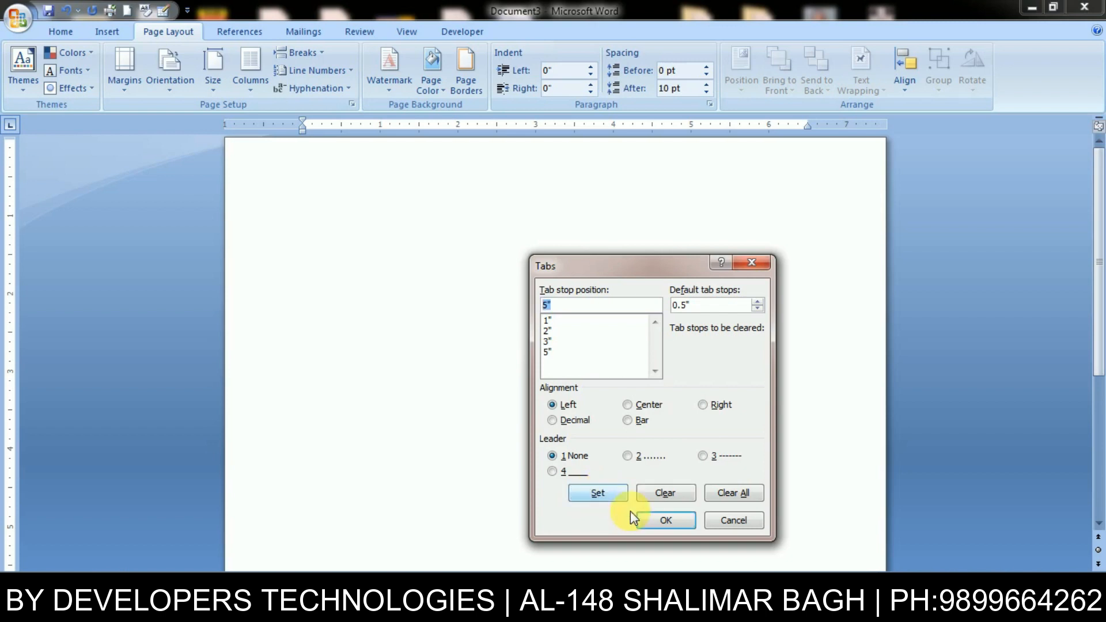
pyautogui.press('Return')
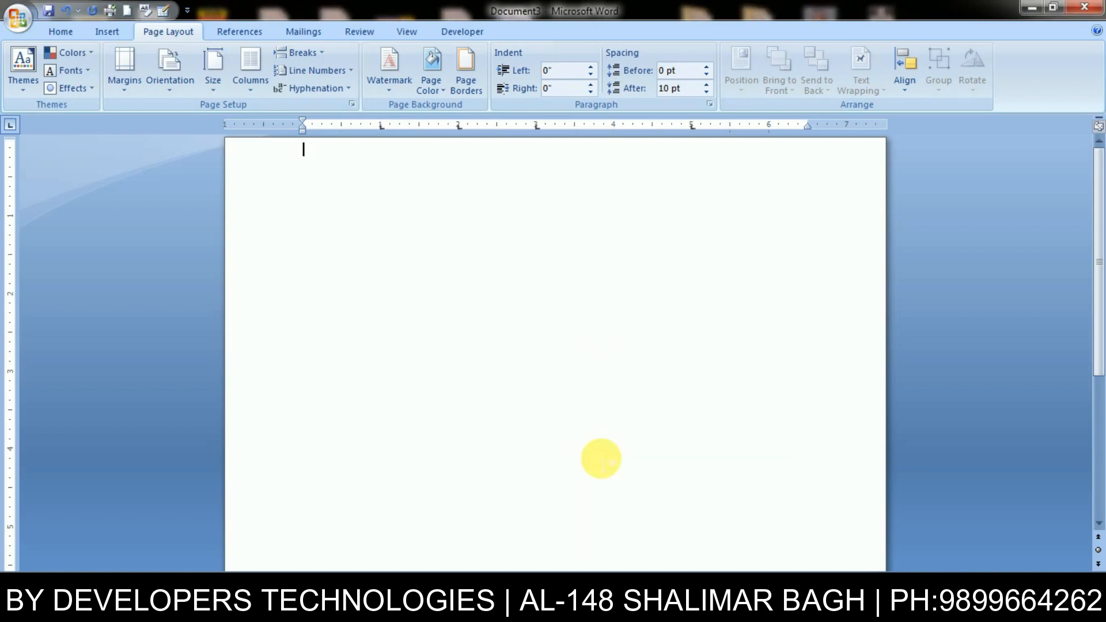
# - Type the tab-separated headings Sno, name, address, Fees, Salary, then open Tabs with Alt+O, T
pyautogui.write('Sno')
pyautogui.press('Tab')
pyautogui.write('name a')
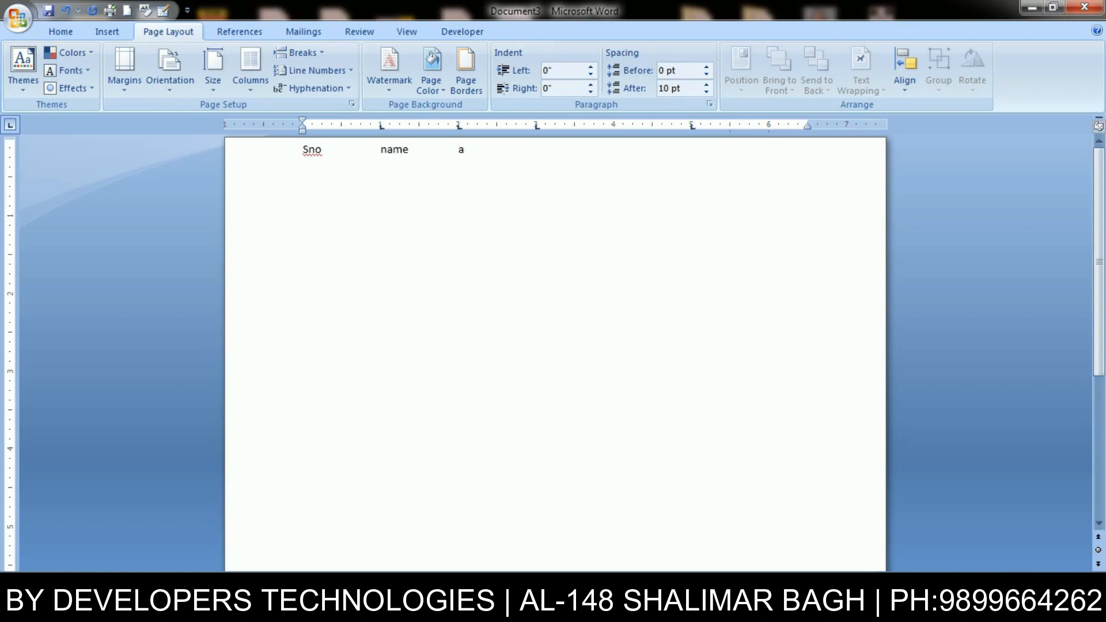
pyautogui.write('ddress Fees Salary')
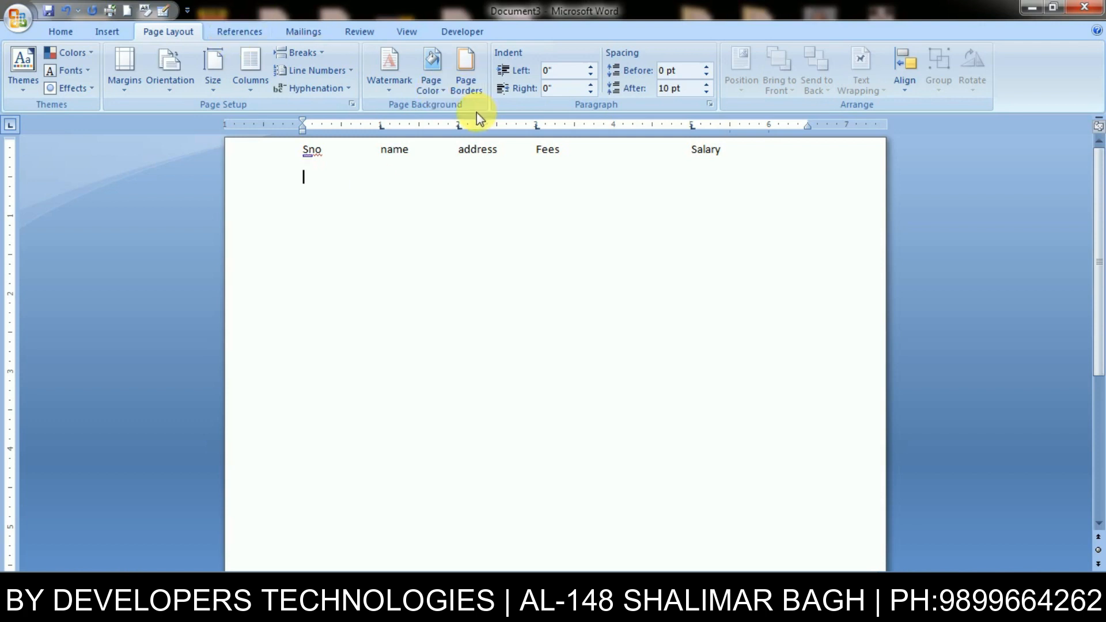
pyautogui.press('Return')
pyautogui.hotkey('alt', 'o')
pyautogui.press('t')
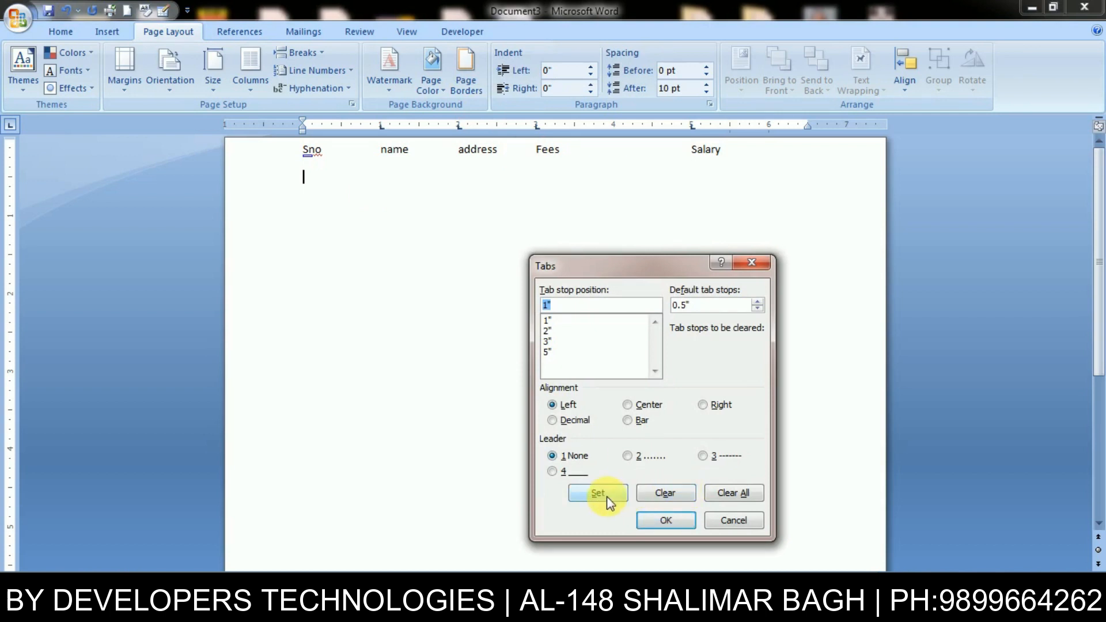
# - Clear all custom tab stops and delete the heading line
pyautogui.click(728, 488)
pyautogui.click(685, 520)
pyautogui.hotkey('shift', 'Up')
pyautogui.press('Delete')
# - Delete the sno test text and leftover tabs, then reopen the Tabs dialog
pyautogui.write('sno')
pyautogui.press('Tab')
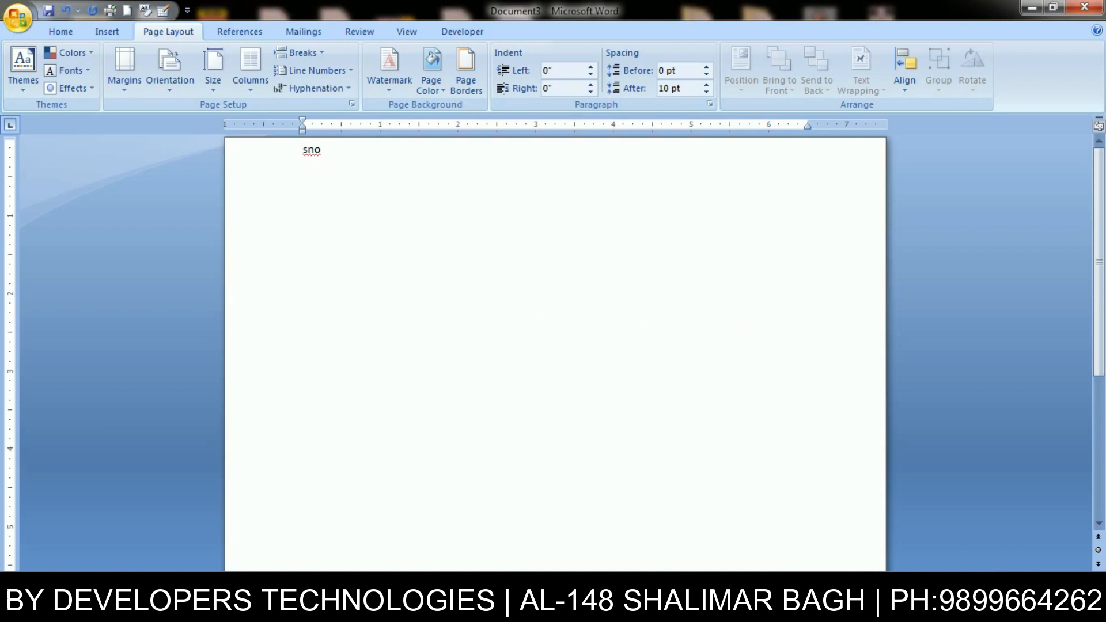
pyautogui.hotkey('shift', 'Home')
pyautogui.press('Delete')
pyautogui.press('Tab')
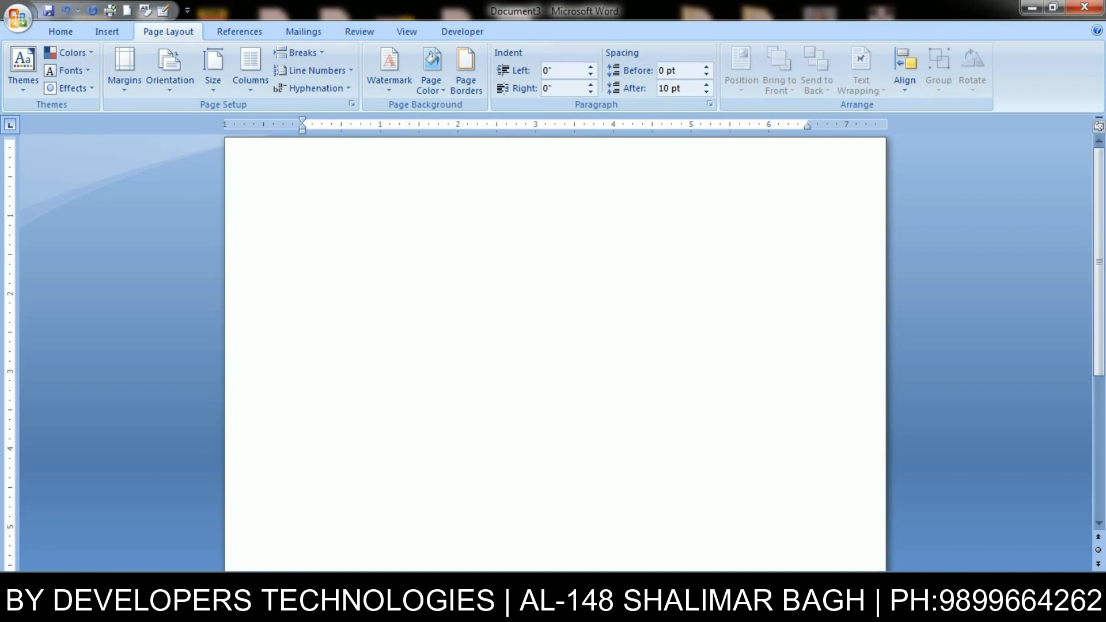
pyautogui.press('Tab')
pyautogui.press('Tab')
pyautogui.hotkey('ctrl', 'a')
pyautogui.press('Delete')
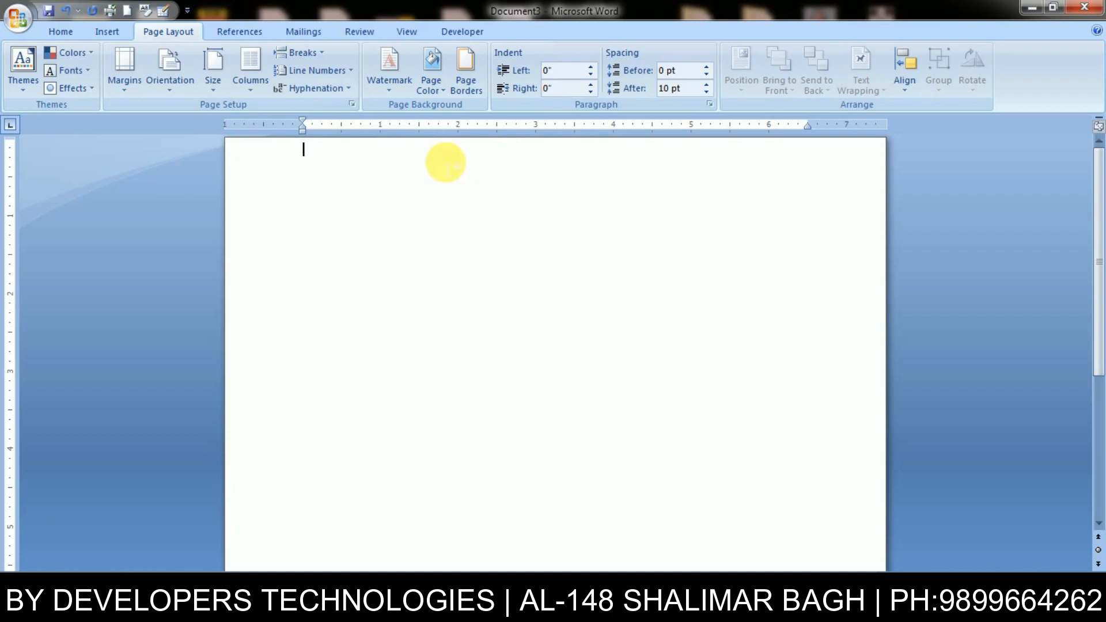
pyautogui.hotkey('alt', 'o')
pyautogui.press('t')
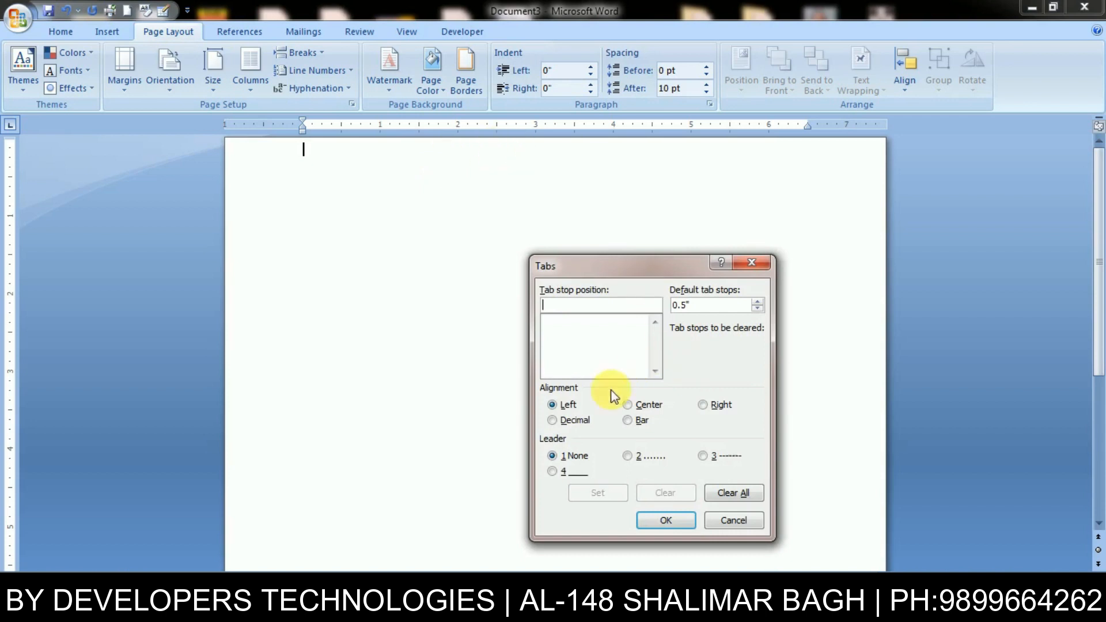
# - Add centre-aligned tab stops at 2, 4 and 5 inches, then type name
pyautogui.click(642, 410)
pyautogui.click(559, 309)
pyautogui.write('2')
pyautogui.click(607, 495)
pyautogui.write('4')
pyautogui.click(603, 494)
pyautogui.write('5')
pyautogui.click(599, 494)
pyautogui.click(666, 519)
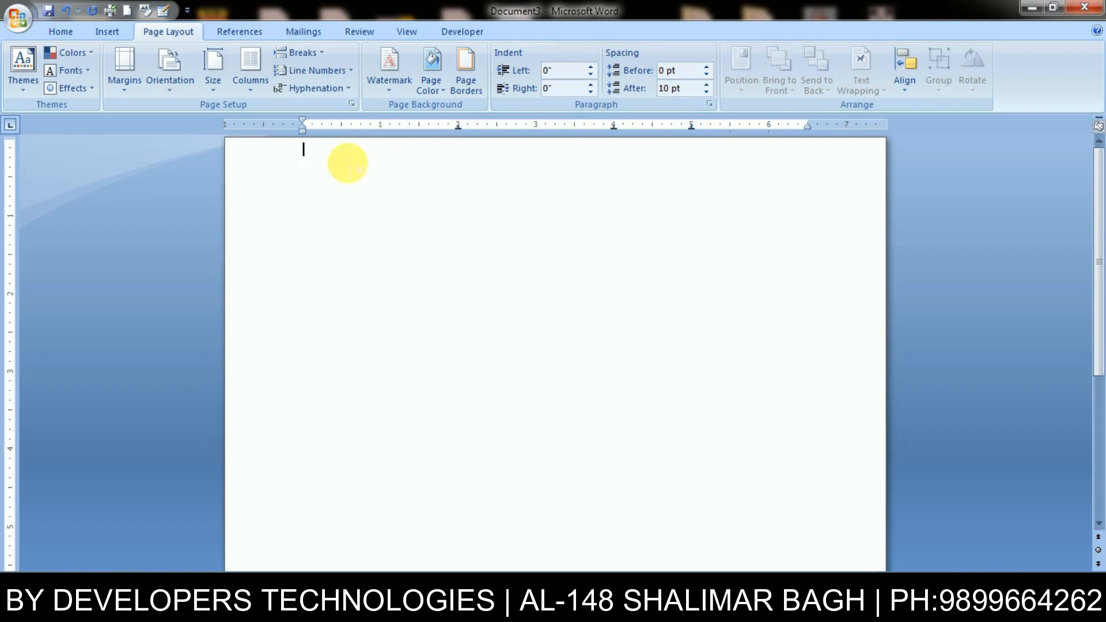
pyautogui.write('name')
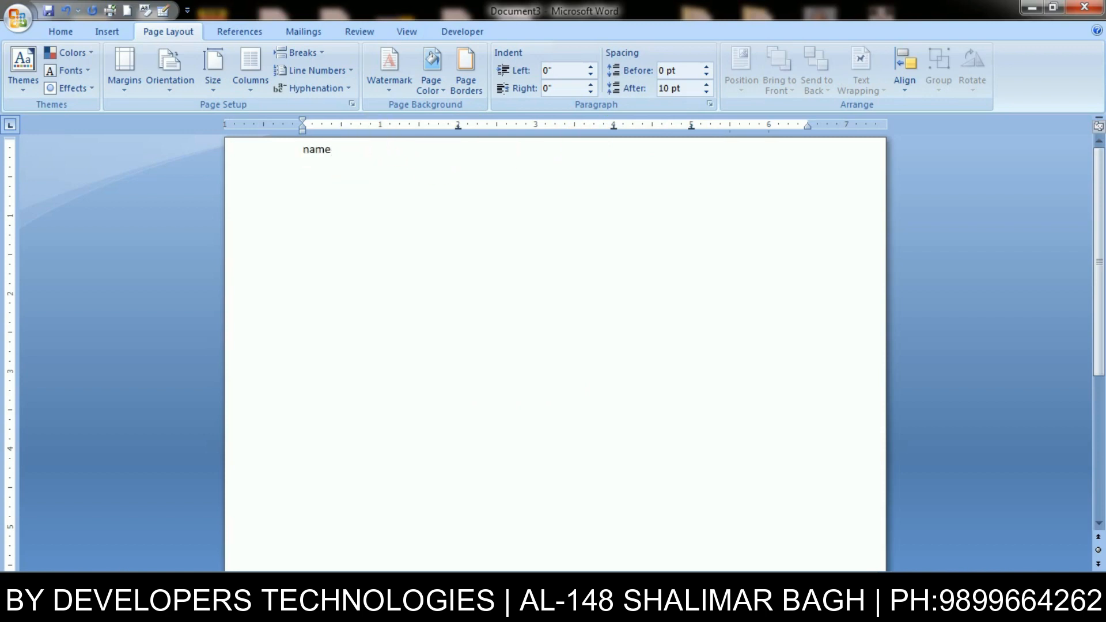
# - Type address, fees and Address at the centred tab stops after Name
pyautogui.press('Tab')
pyautogui.write('address')
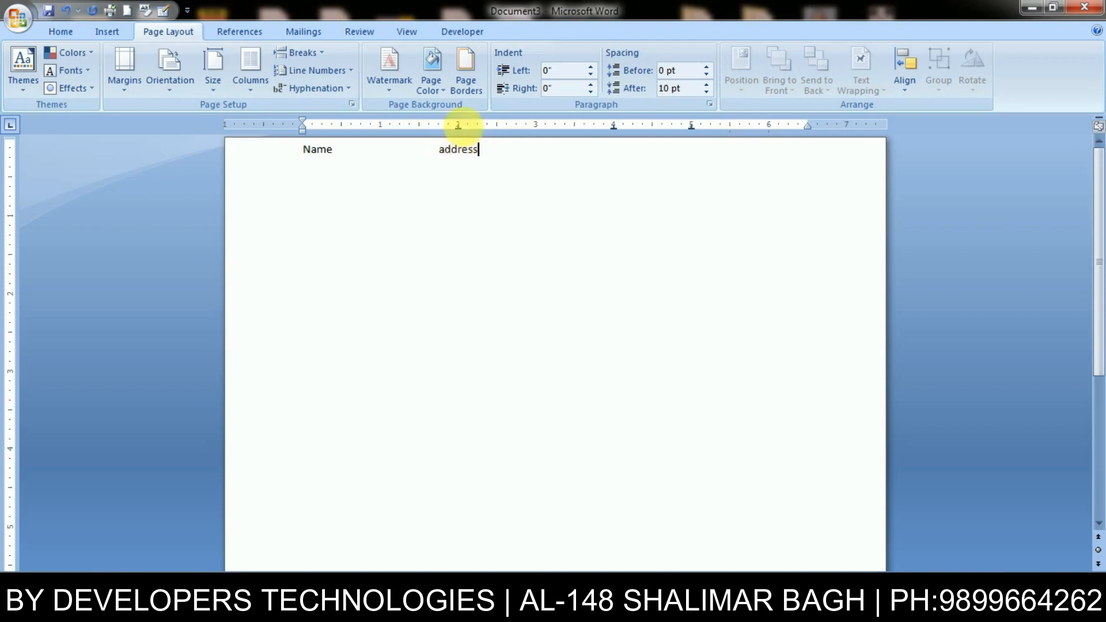
pyautogui.press('Tab')
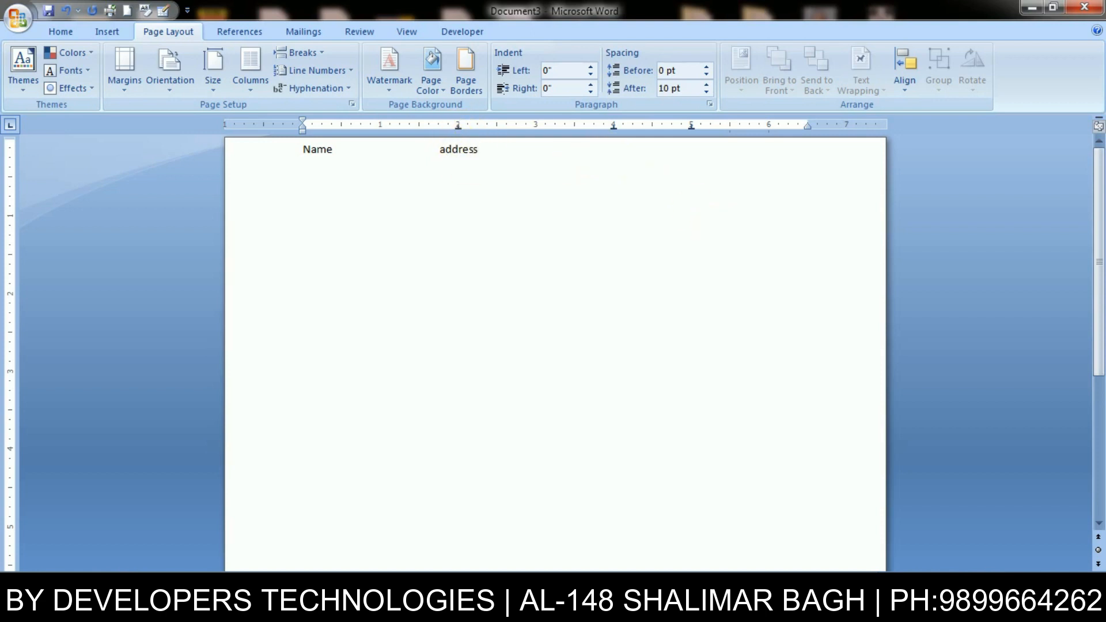
pyautogui.write('fees')
pyautogui.press('Tab')
pyautogui.write('Address')
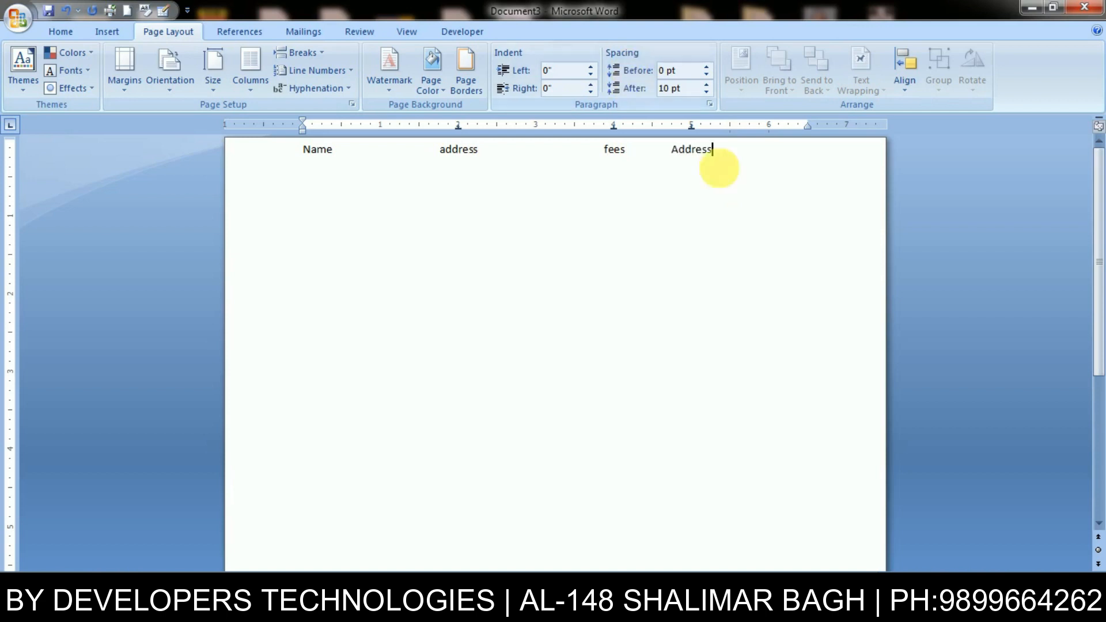
# - Select the words to check their centring, then reopen the Tabs dialog
pyautogui.moveTo(680, 155); pyautogui.dragTo(710, 152)
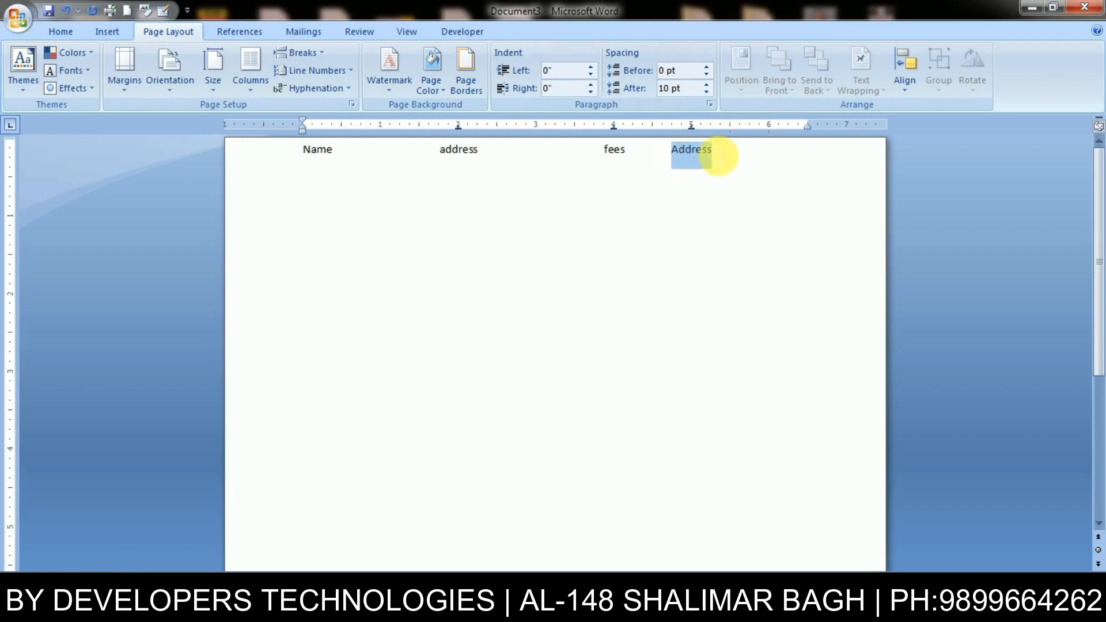
pyautogui.moveTo(605, 154); pyautogui.dragTo(617, 146)
pyautogui.moveTo(446, 152)
pyautogui.mouseDown()
pyautogui.moveTo(507, 161)
pyautogui.moveTo(461, 139)
pyautogui.mouseUp()
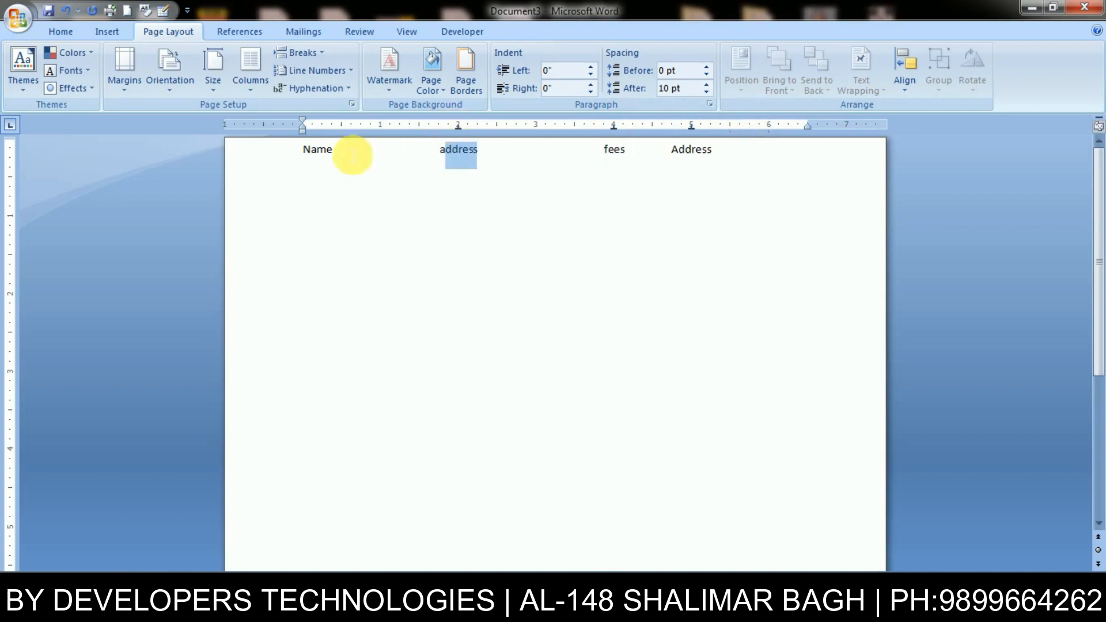
pyautogui.click(783, 175)
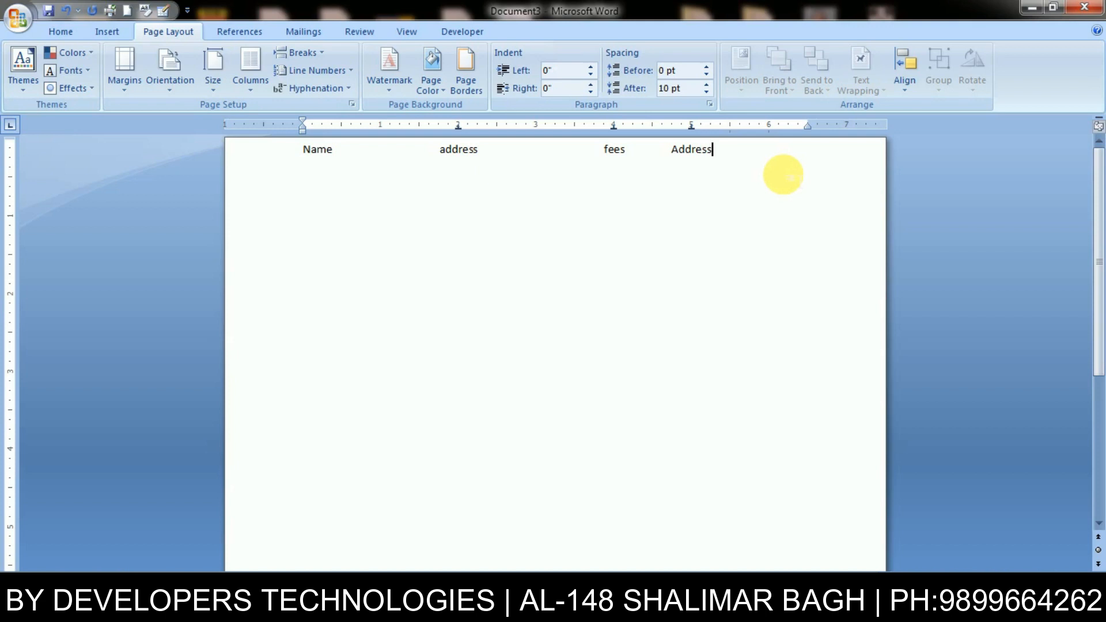
pyautogui.hotkey('alt', 'o')
pyautogui.press('t')
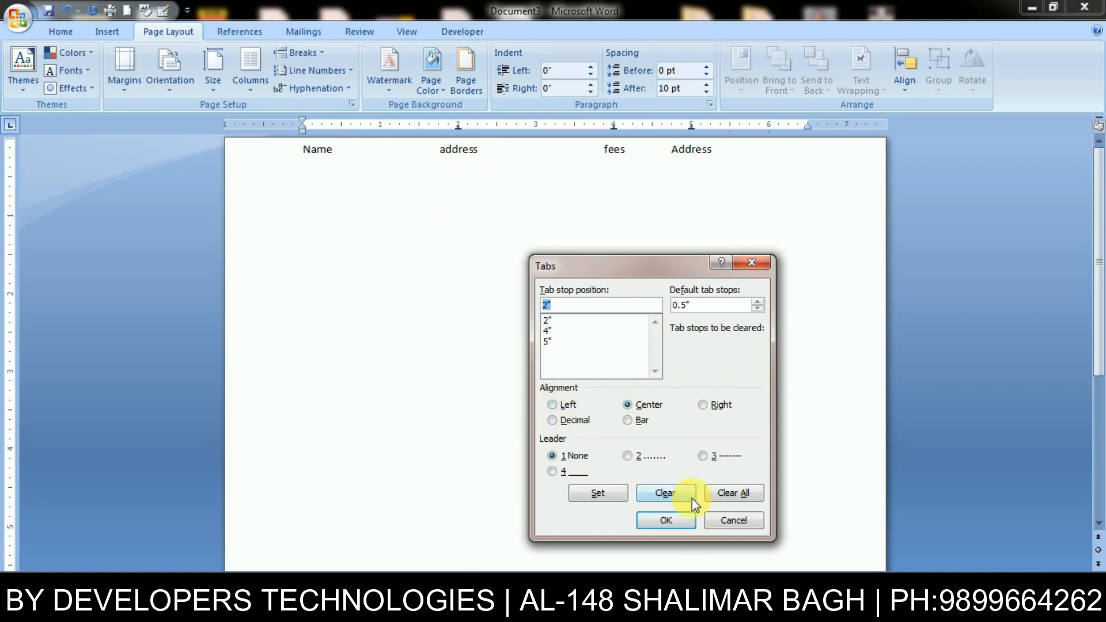
# - Clear all tab stops and delete the heading text, leaving the page blank
pyautogui.click(733, 493)
pyautogui.click(667, 521)
pyautogui.hotkey('ctrl', 'a')
pyautogui.press('Delete')
# - Set left tab stops at 2" and 5", then type 'name' and a sample name at the first stop
pyautogui.hotkey('alt', 'o')
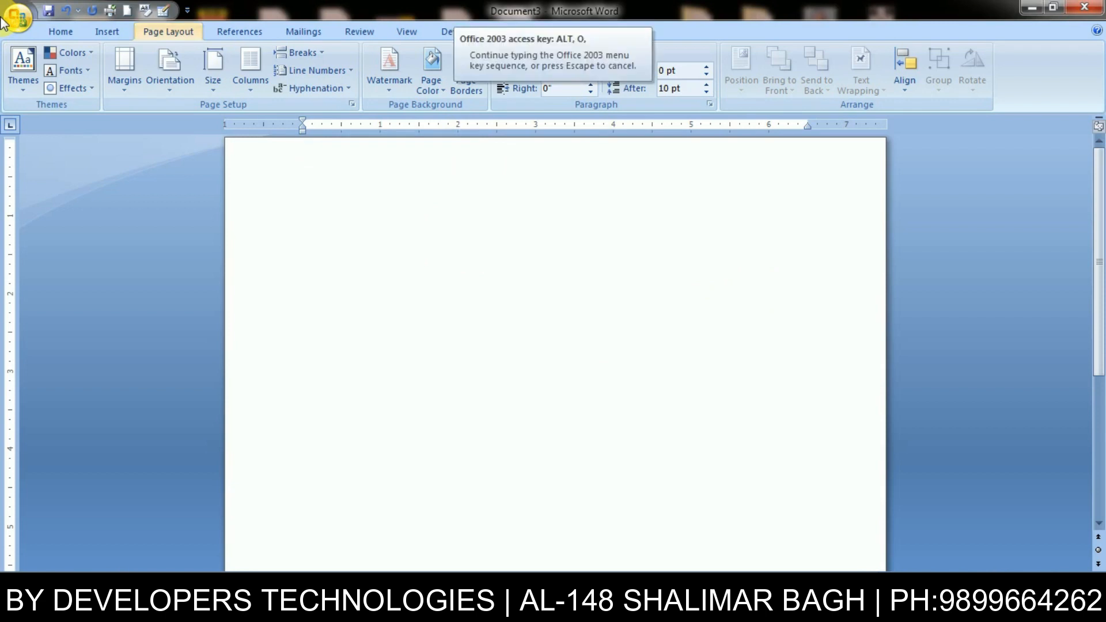
pyautogui.press('t')
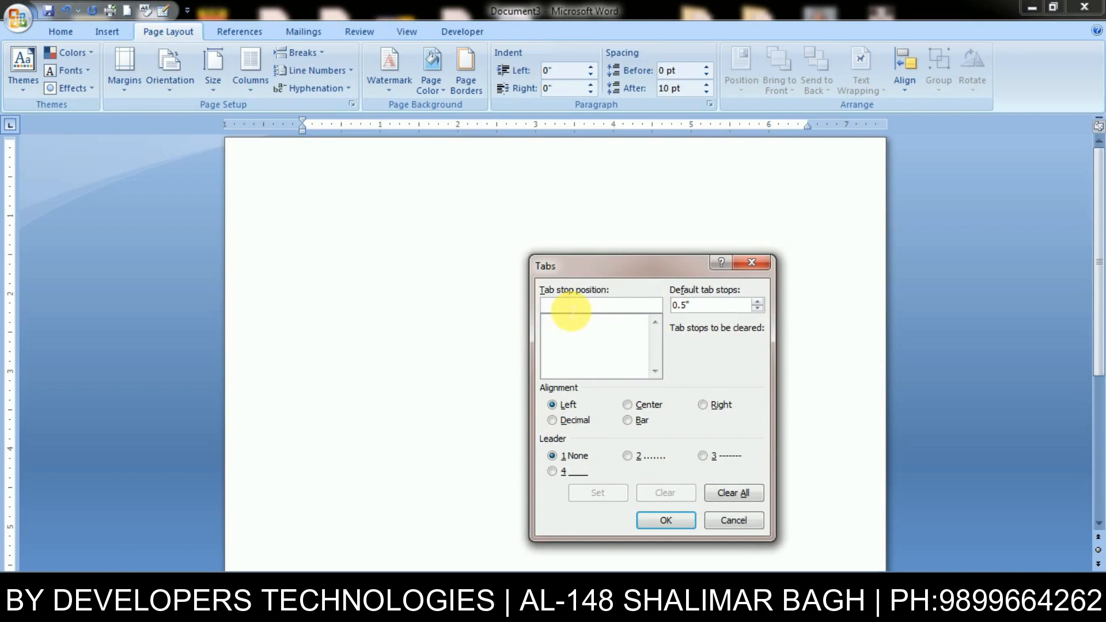
pyautogui.write('2')
pyautogui.click(600, 494)
pyautogui.write('5')
pyautogui.click(599, 494)
pyautogui.click(666, 520)
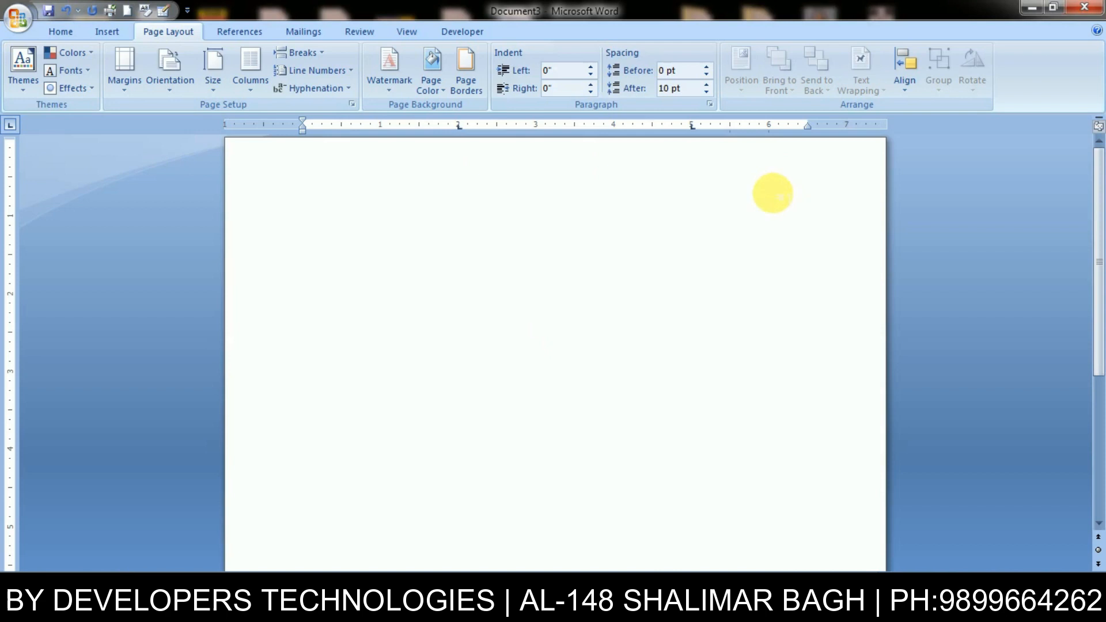
pyautogui.write('name\t')
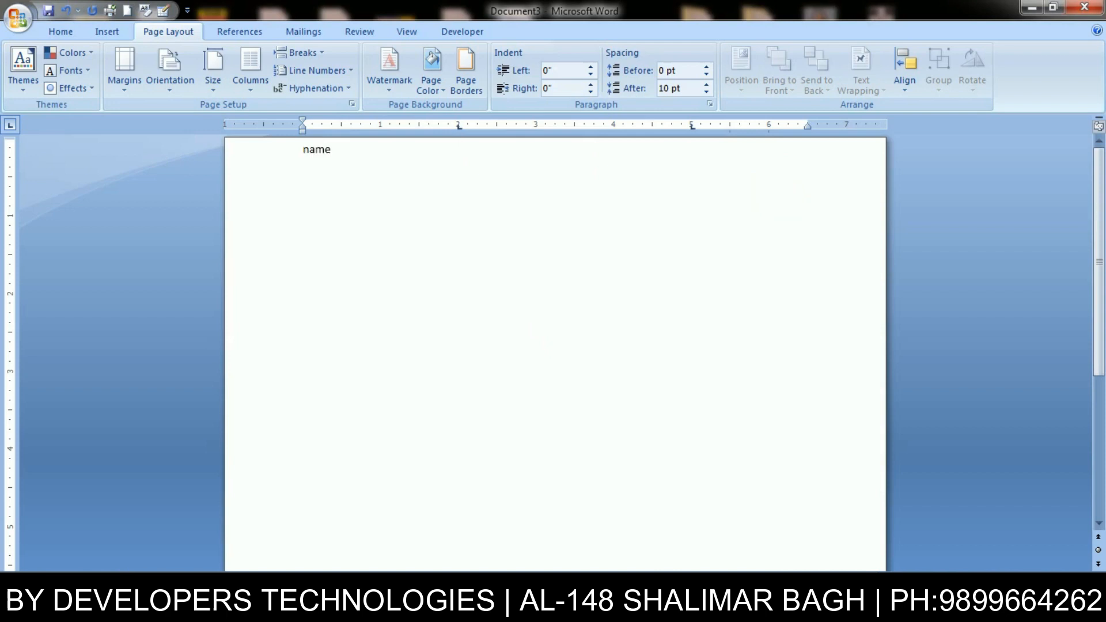
pyautogui.write('amit')
# - Add the word 'sms' at the next tab stop after the sample name
pyautogui.doubleClick(464, 151)
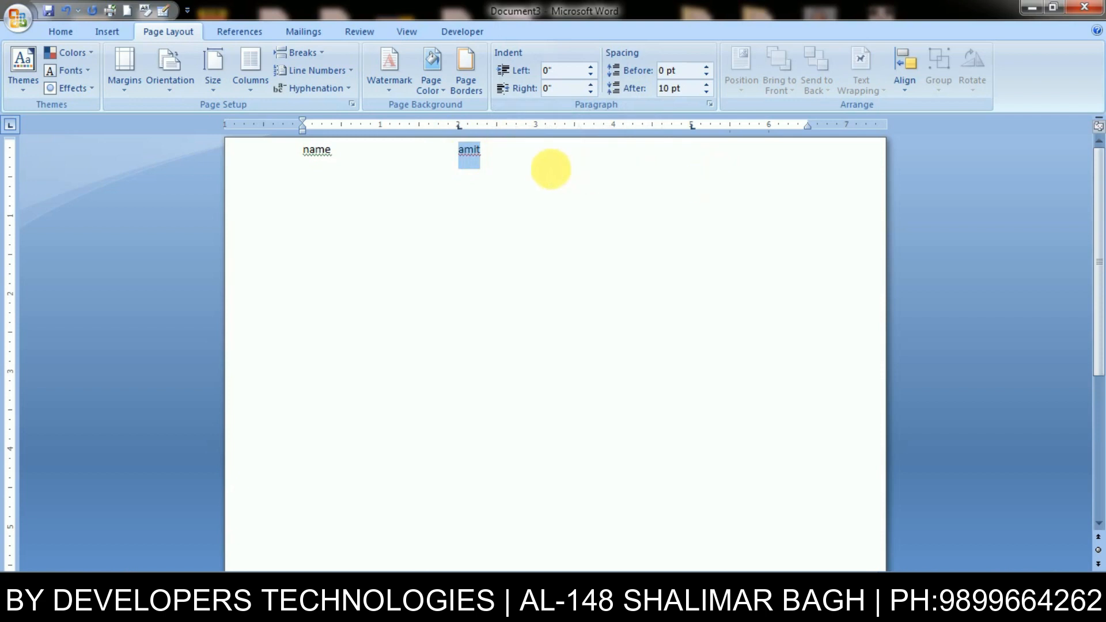
pyautogui.click(534, 161)
pyautogui.press('Tab')
pyautogui.write('sms')
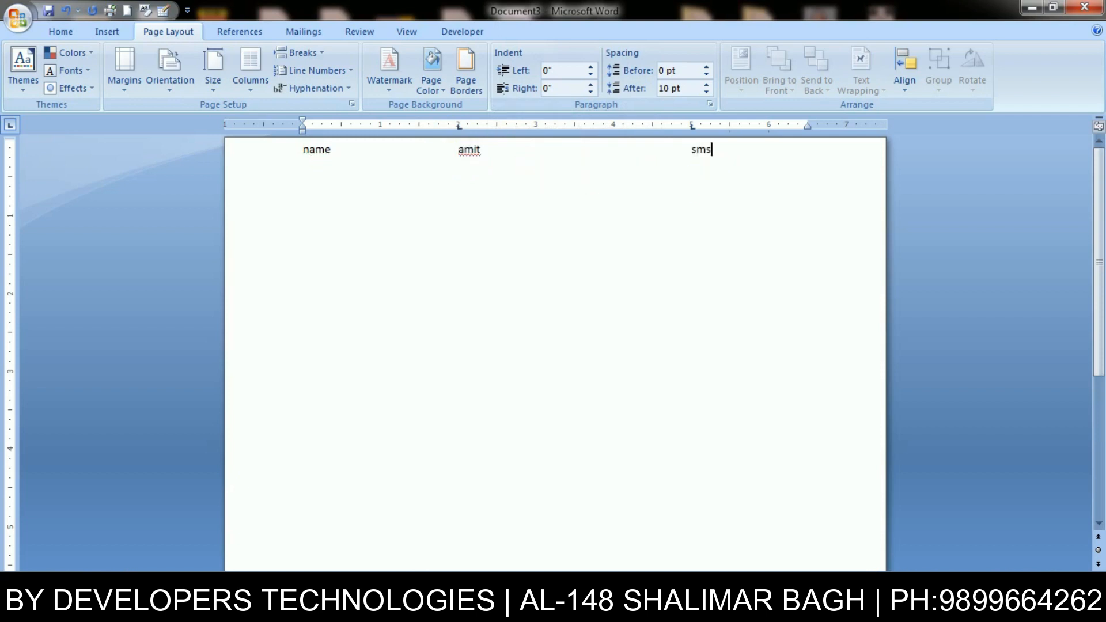
# - Delete the whole test line and bring up the Tabs dialog
pyautogui.hotkey('ctrl', 'a')
pyautogui.press('Delete')
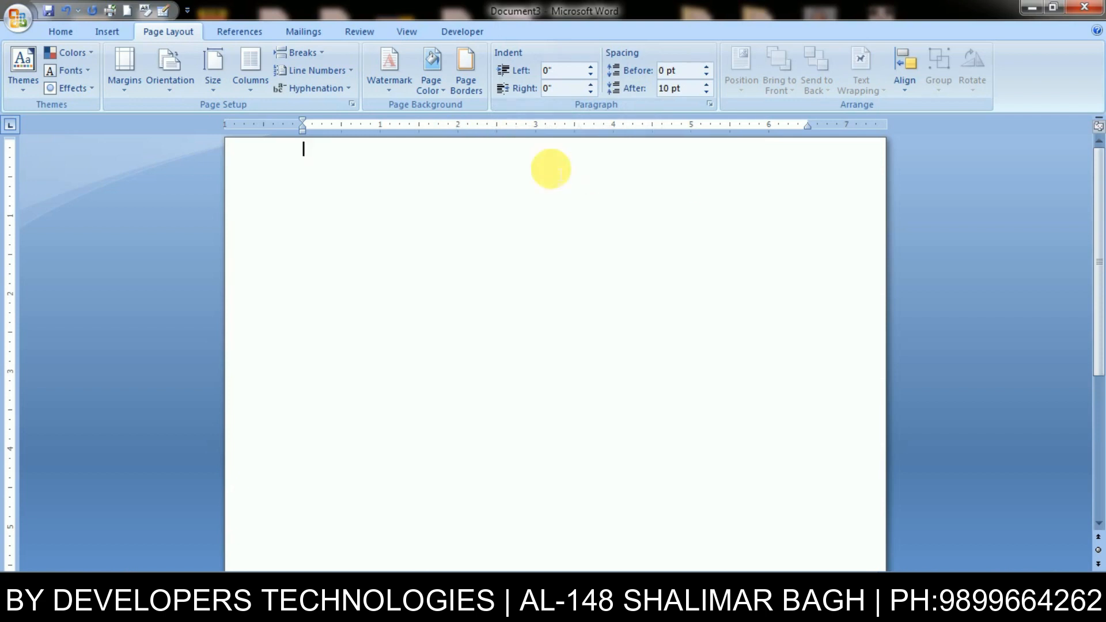
pyautogui.press('alt')
pyautogui.click(616, 239)
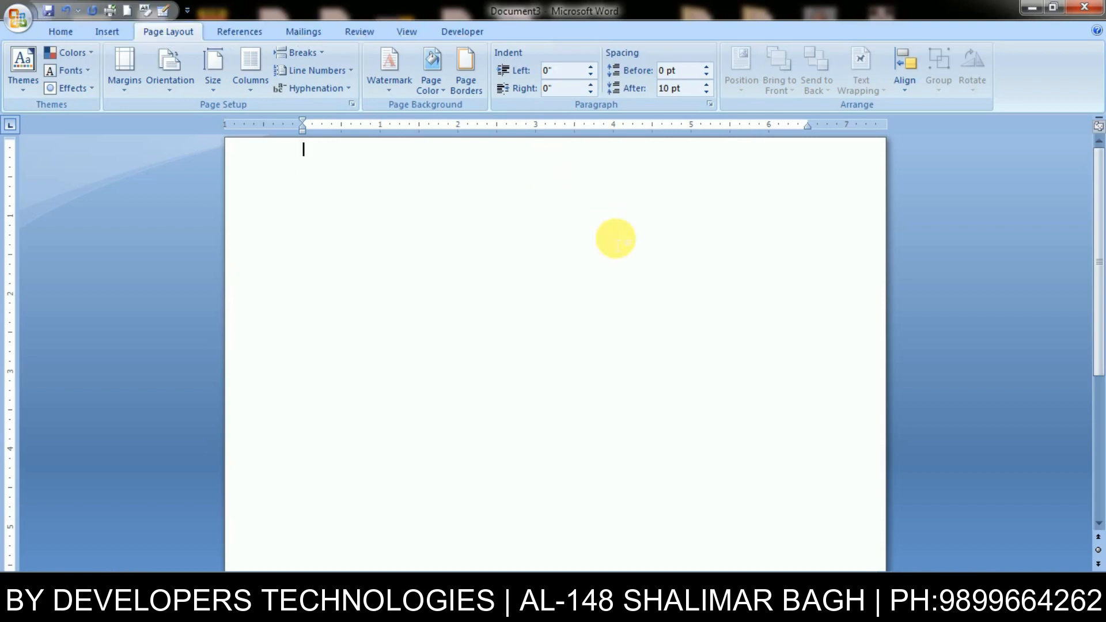
pyautogui.hotkey('alt', 'o')
pyautogui.press('t')
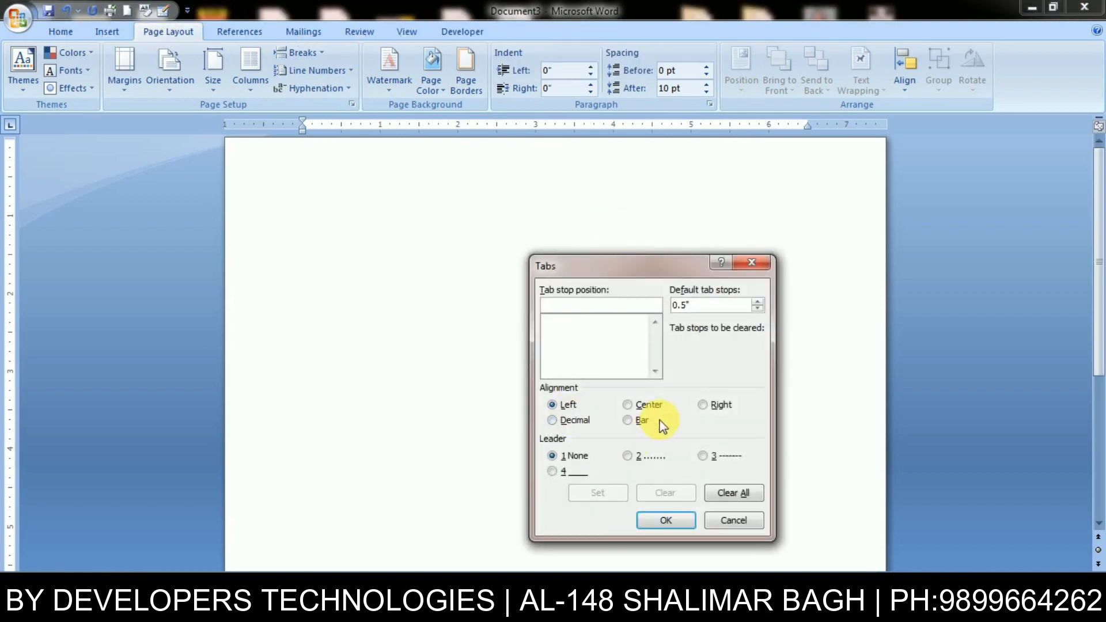
# - Clear all existing tab stops and choose right alignment
pyautogui.click(730, 489)
pyautogui.click(704, 405)
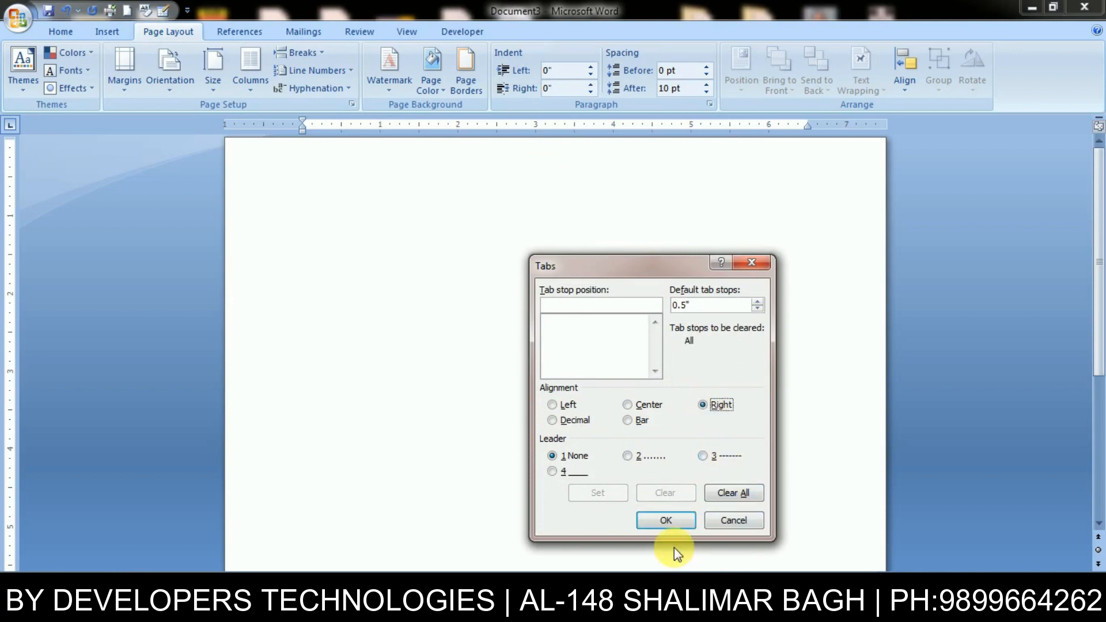
pyautogui.click(668, 520)
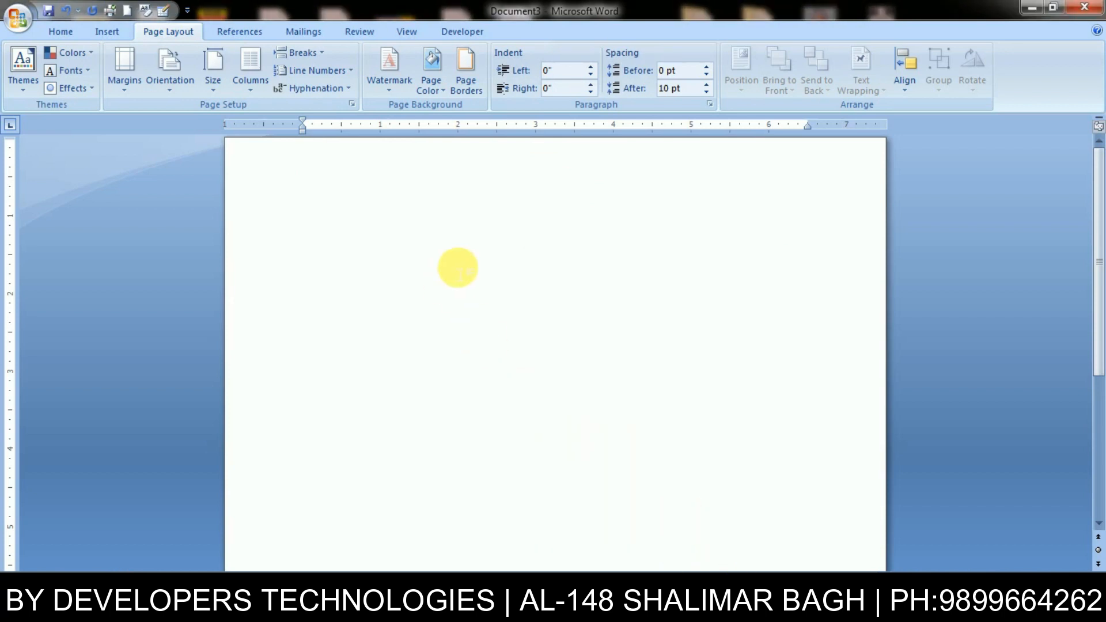
# - Add tab stops at 2", 4" and 5"
pyautogui.hotkey('alt', 'o')
pyautogui.press('t')
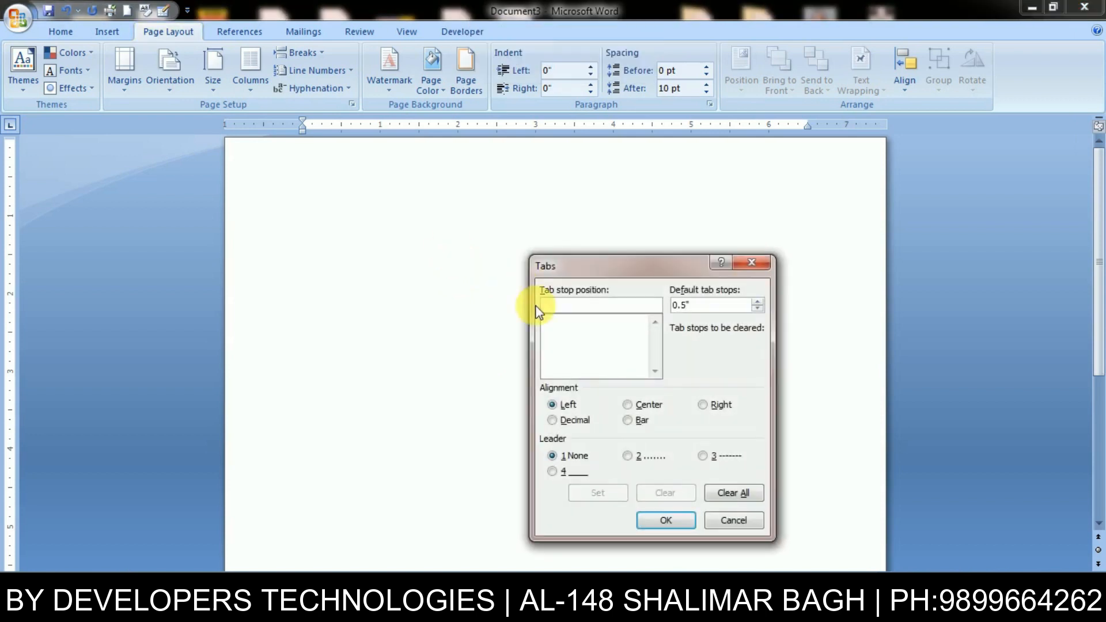
pyautogui.write('2')
pyautogui.click(580, 490)
pyautogui.write('4')
pyautogui.click(584, 493)
pyautogui.write('5')
pyautogui.click(610, 499)
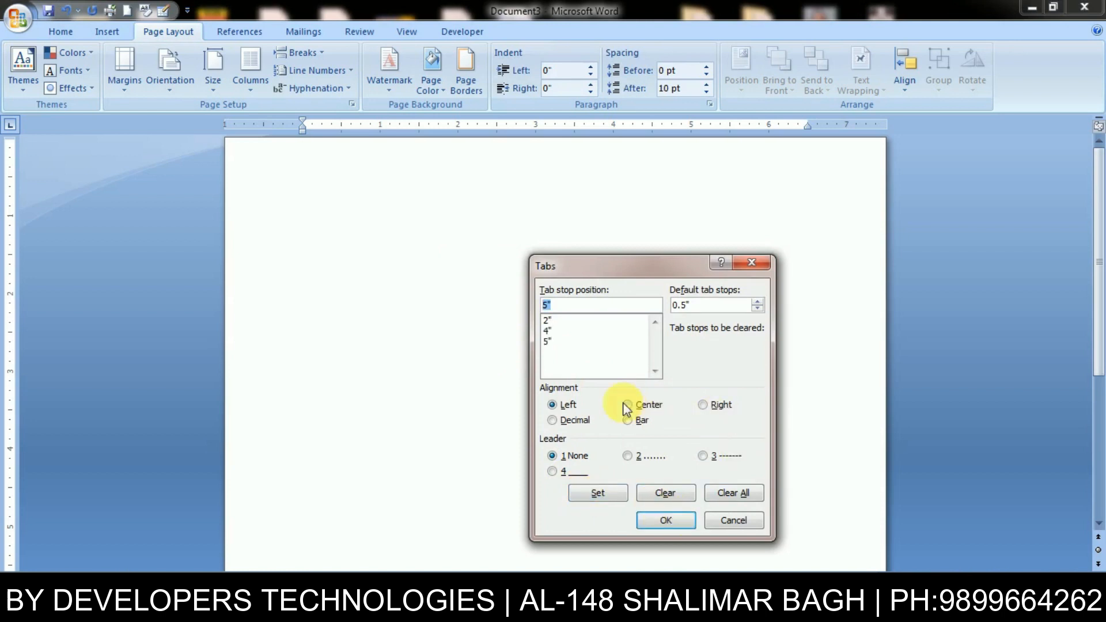
# - Re-add the 2", 4" and 5" stops as right-aligned, then type a sample name and tab onward
pyautogui.click(561, 342)
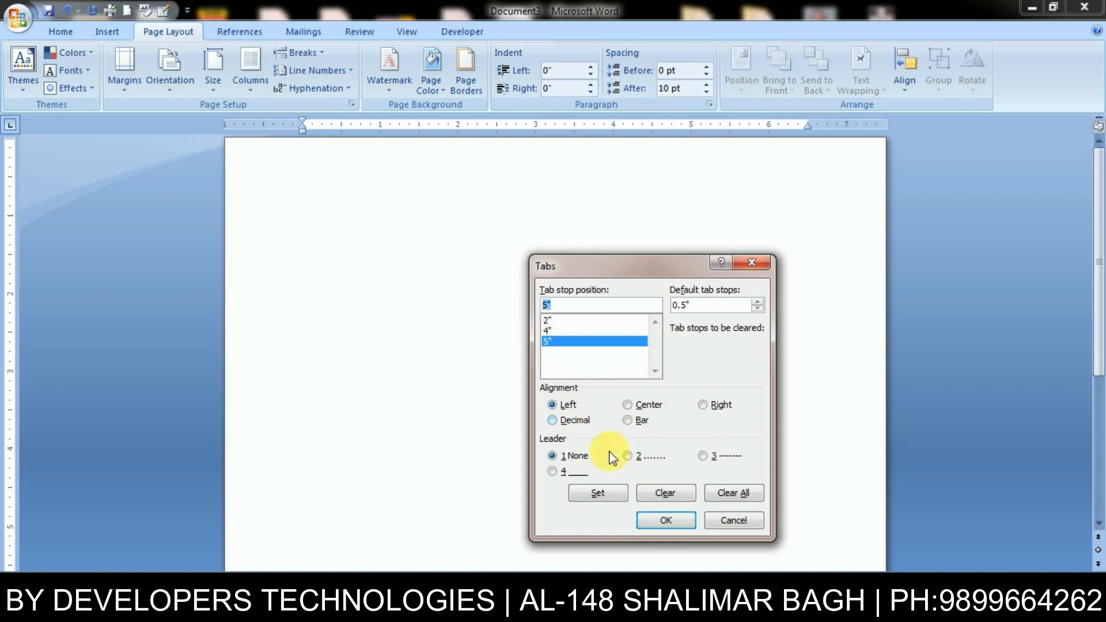
pyautogui.click(731, 493)
pyautogui.click(710, 406)
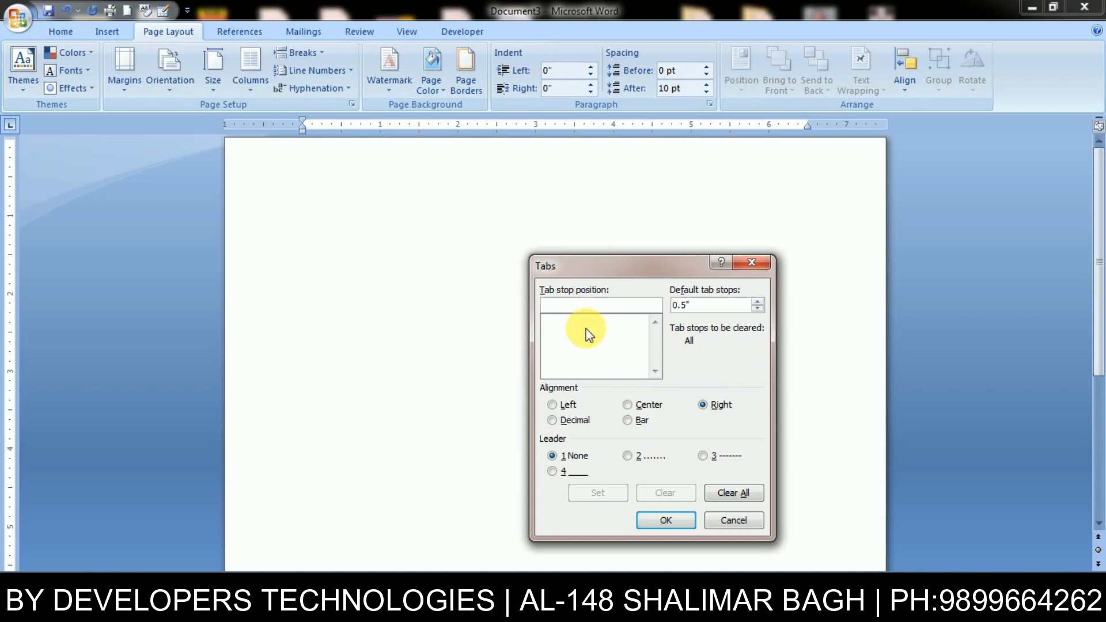
pyautogui.write('2')
pyautogui.click(597, 492)
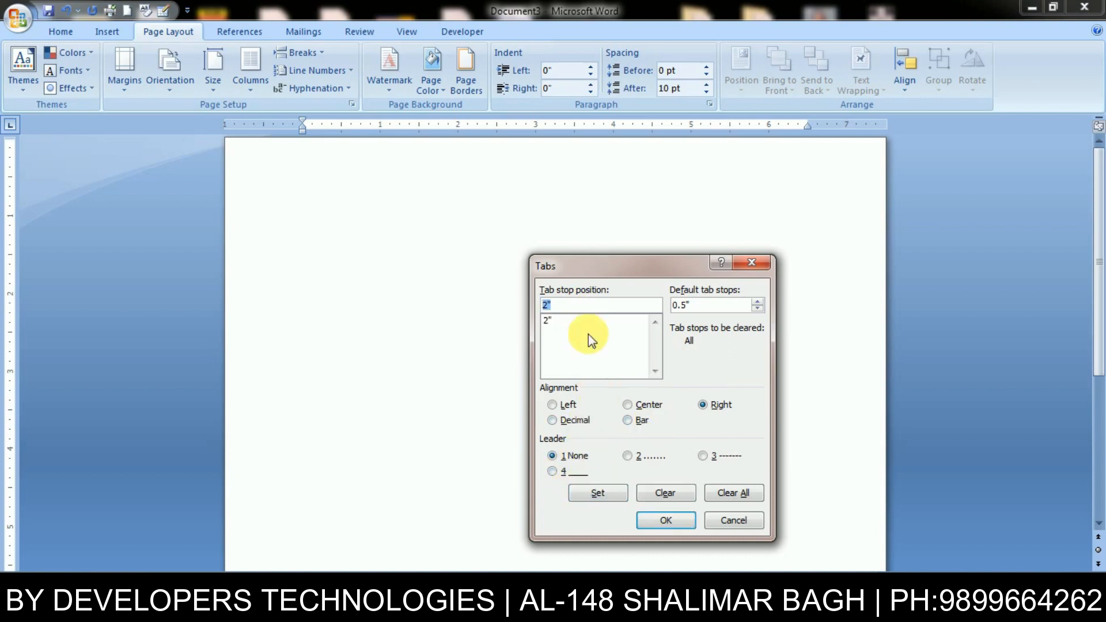
pyautogui.write('4')
pyautogui.click(610, 494)
pyautogui.write('5')
pyautogui.click(608, 494)
pyautogui.click(668, 521)
pyautogui.write('amit')
pyautogui.press('Tab')
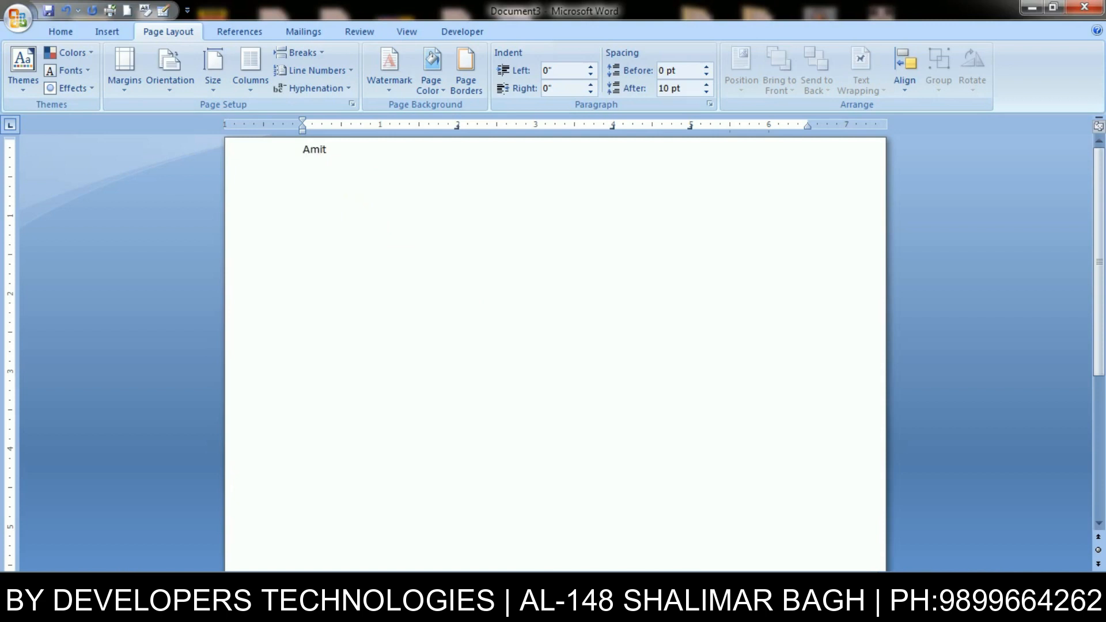
# - Type sample words plus 'ASN' and 'SDNK' at the right-aligned tab stops
pyautogui.write('tina')
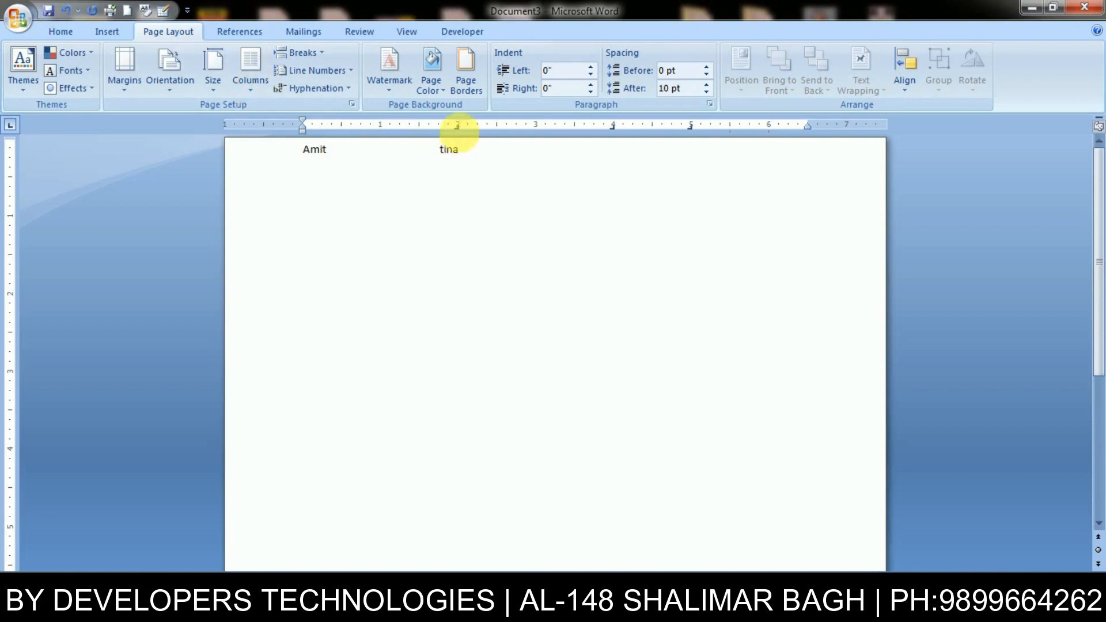
pyautogui.moveTo(440, 159); pyautogui.dragTo(464, 160)
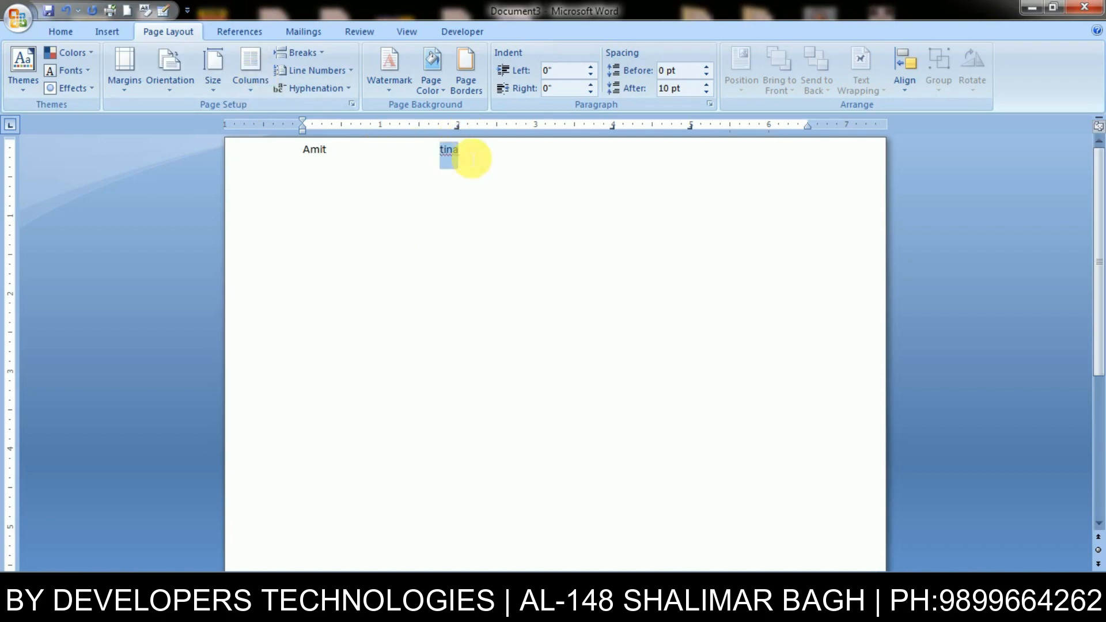
pyautogui.click(628, 182)
pyautogui.write('ASN\t')
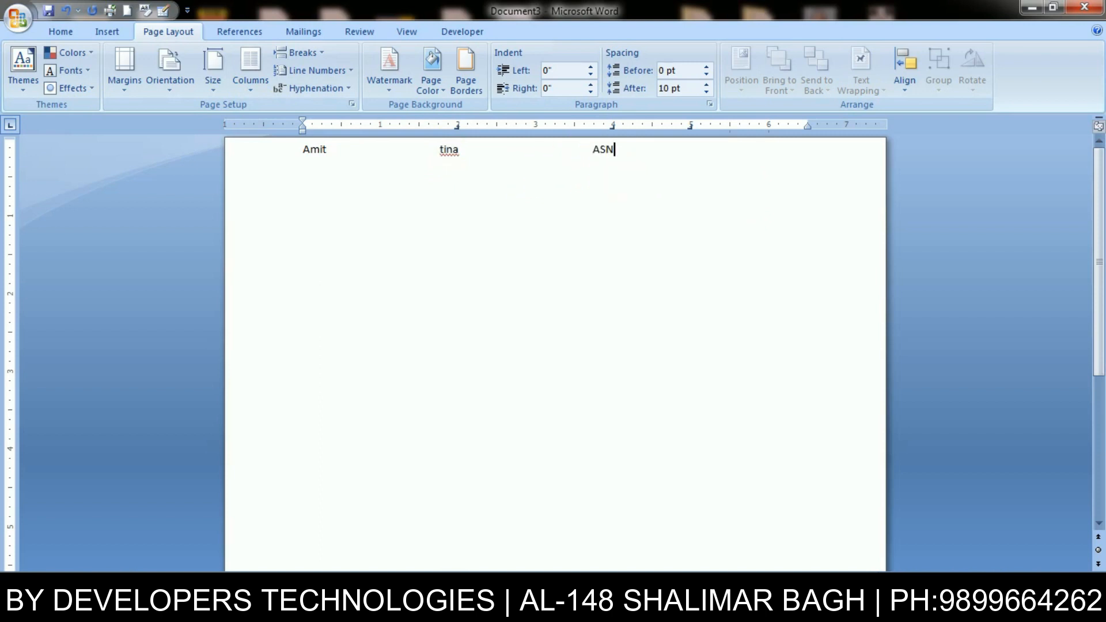
pyautogui.write('SDNK')
# - Select and delete the whole sample line
pyautogui.hotkey('ctrl', 'a')
pyautogui.press('Delete')
pyautogui.hotkey('alt', 'o')
# - Clear all the old tab stops in the Tabs dialog
pyautogui.press('t')
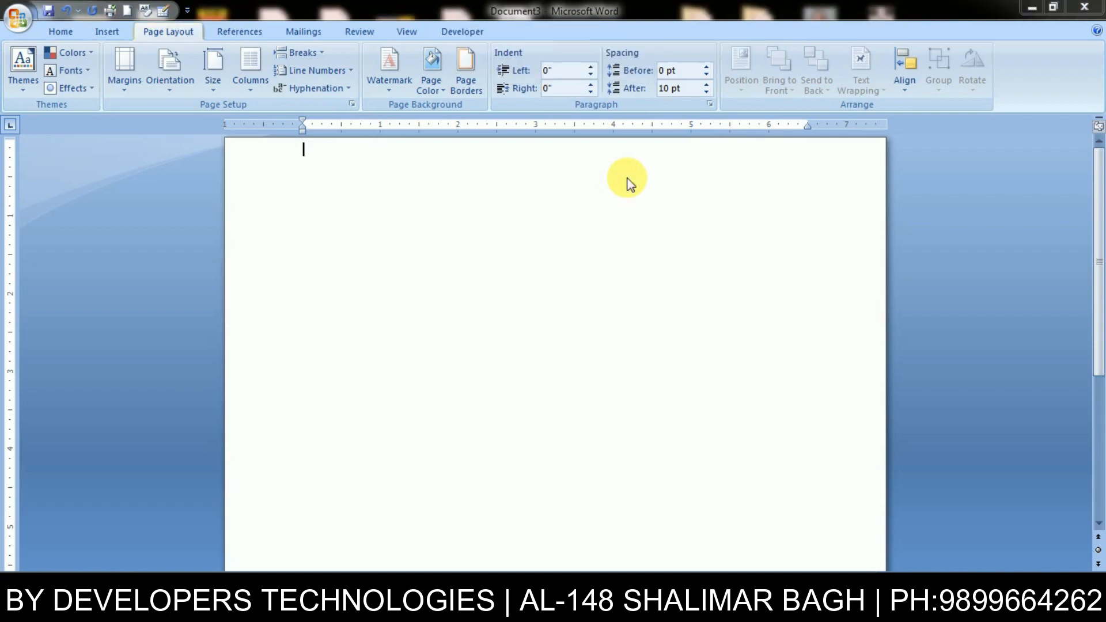
pyautogui.click(739, 494)
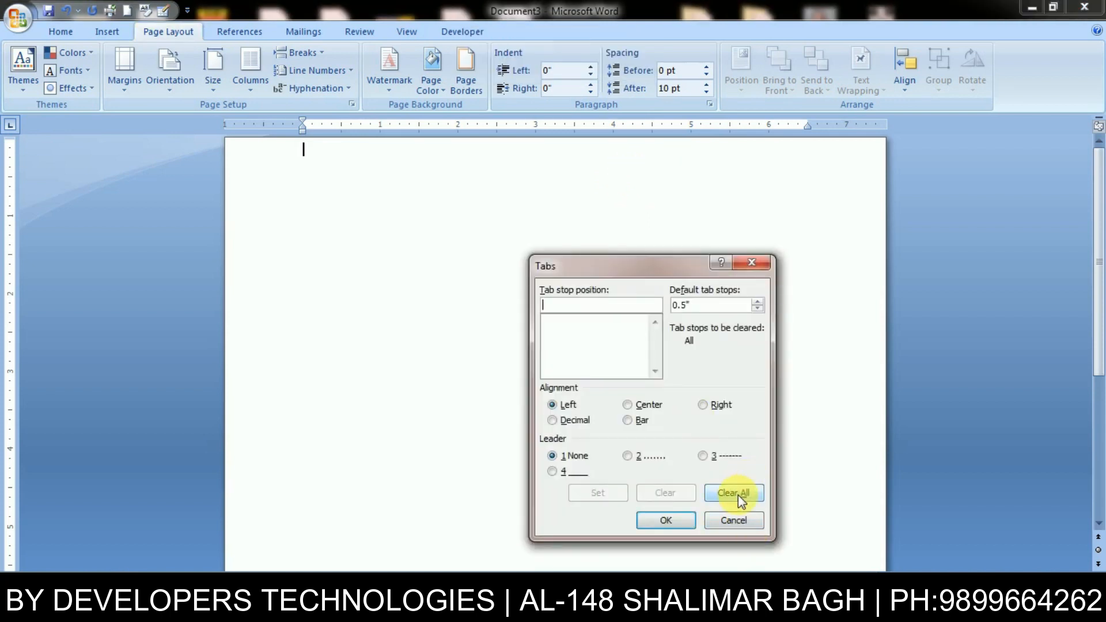
pyautogui.click(666, 521)
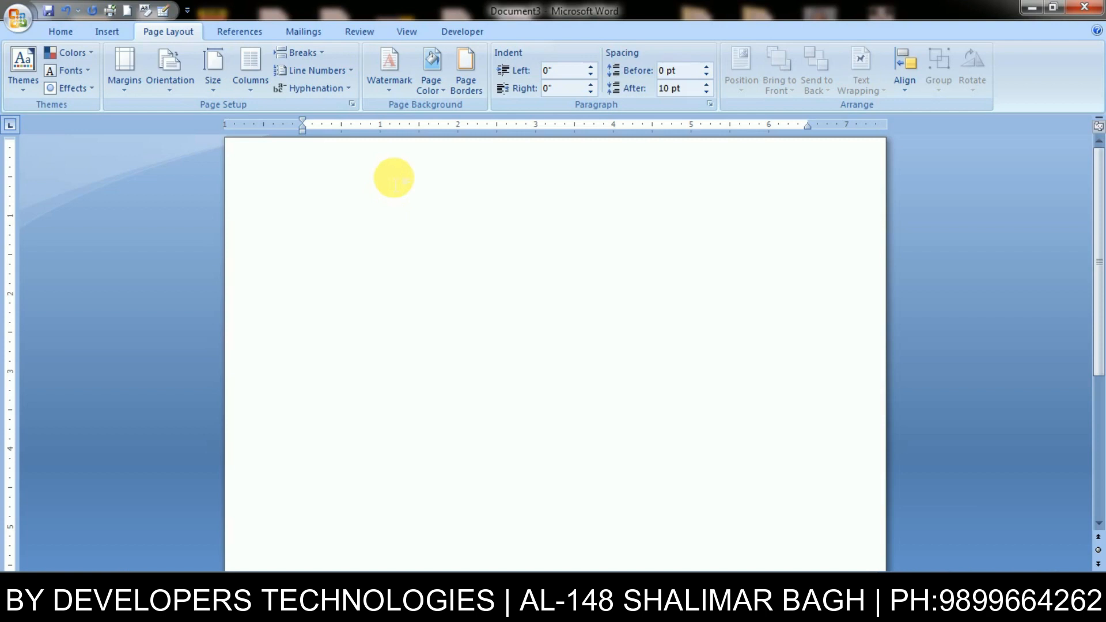
# - Set tab stops at 2" and 4", both with dotted leaders
pyautogui.hotkey('alt', 'o')
pyautogui.press('t')
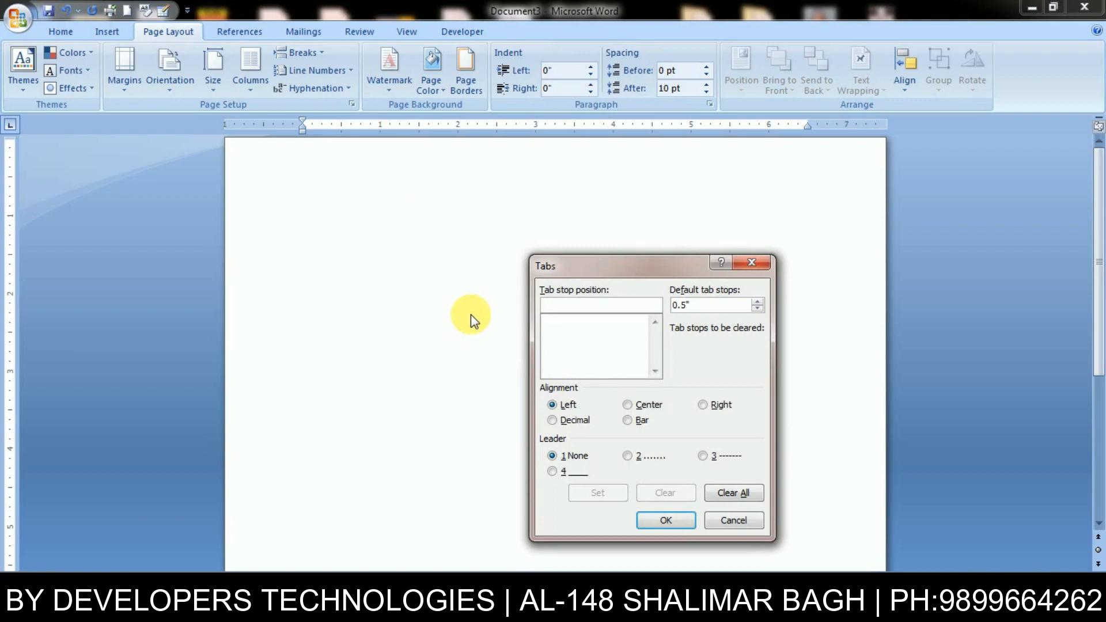
pyautogui.write('2')
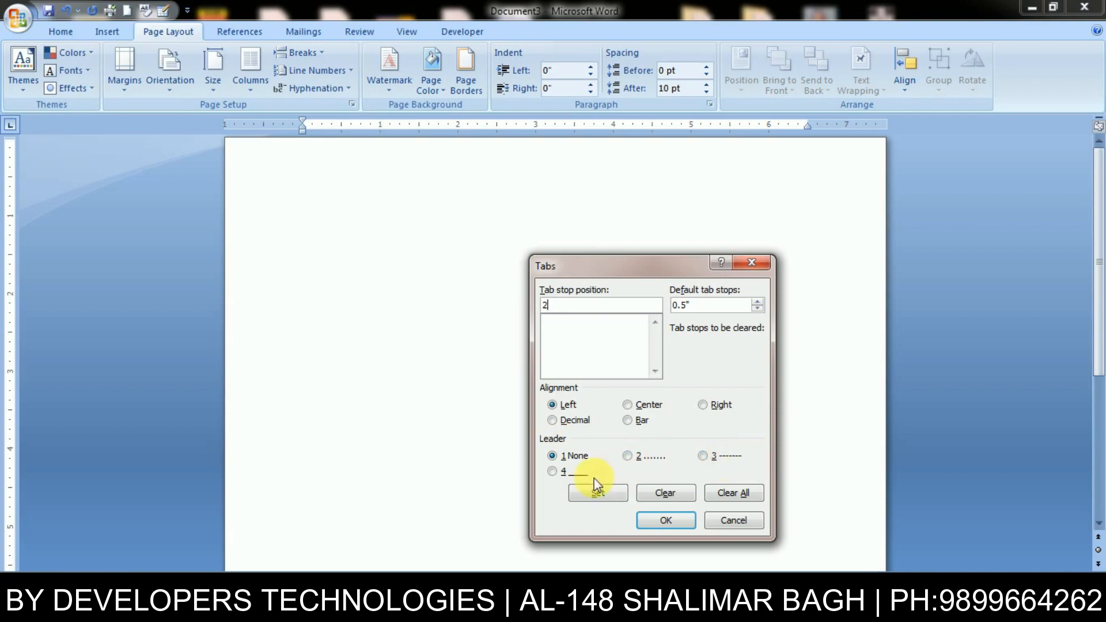
pyautogui.click(635, 461)
pyautogui.click(610, 496)
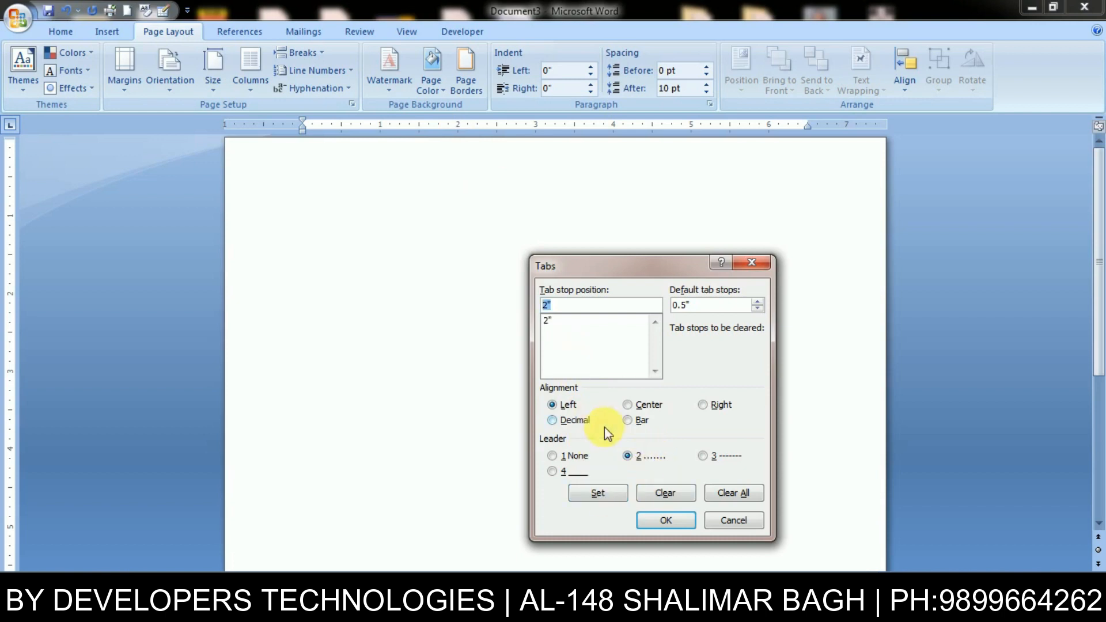
pyautogui.write('4')
pyautogui.click(643, 461)
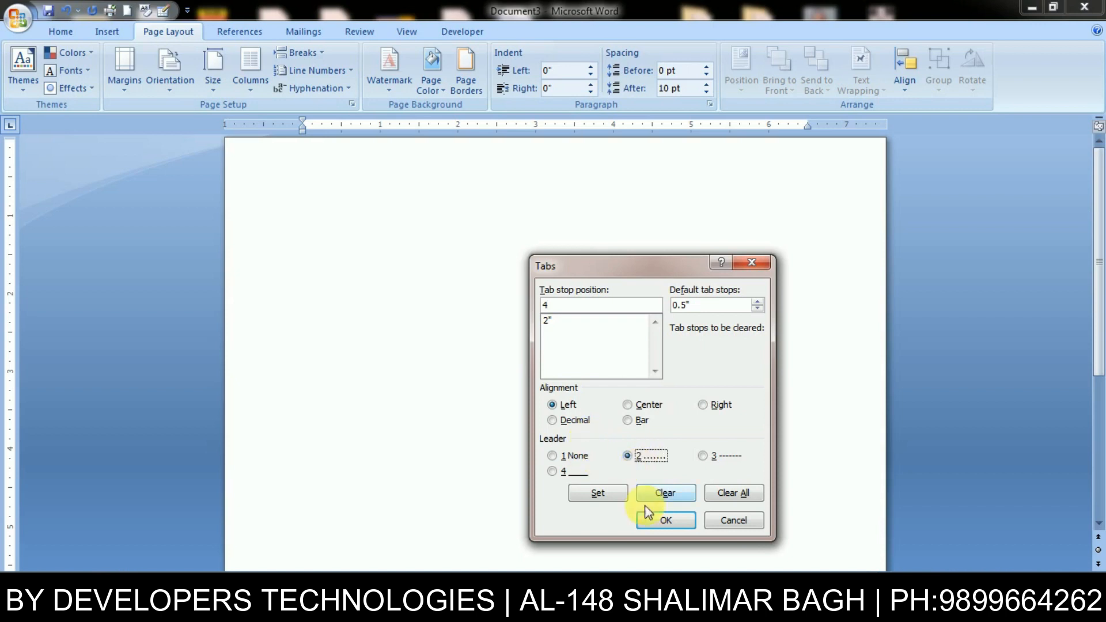
pyautogui.click(599, 494)
pyautogui.click(660, 520)
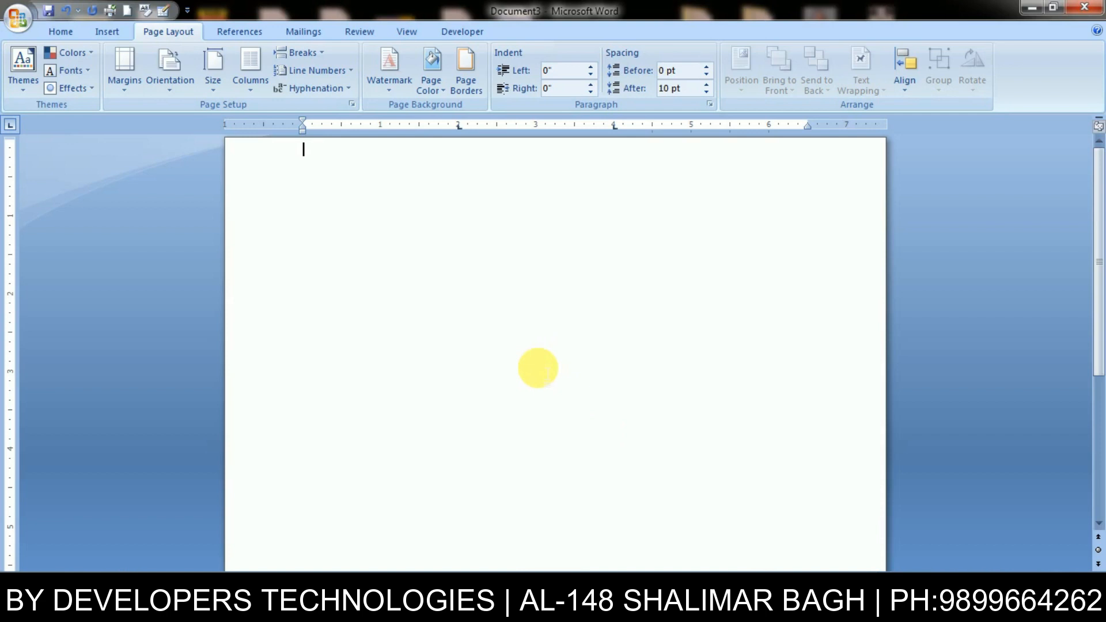
# - Type a Name/address header and a data row with sample name, address and fee 1200 along dotted leaders
pyautogui.write('Name')
pyautogui.press('Tab')
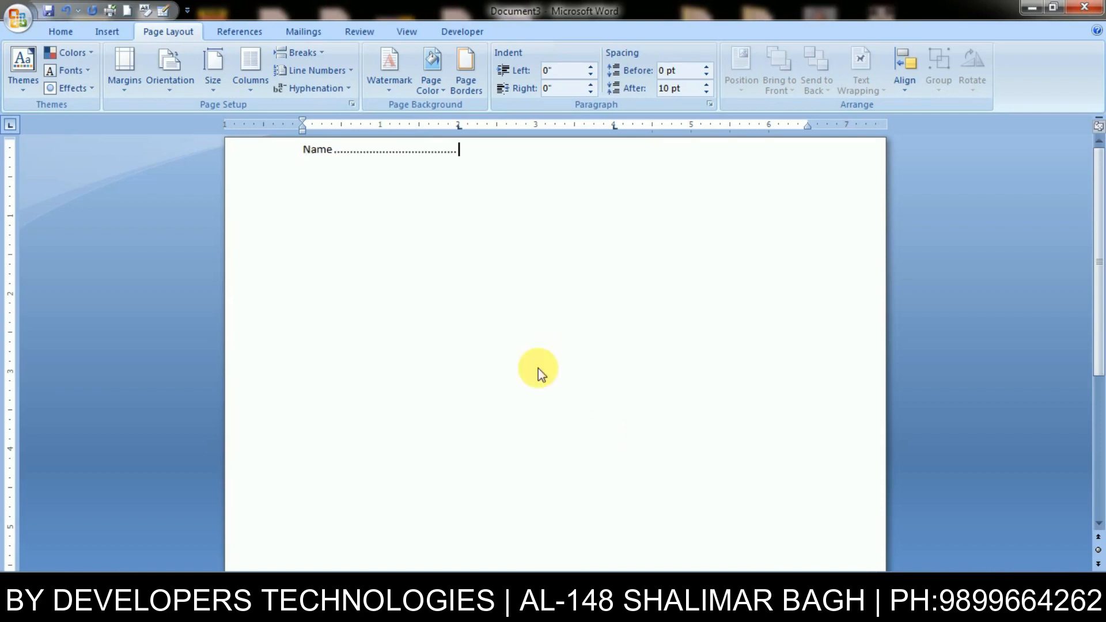
pyautogui.write('address')
pyautogui.press('Tab')
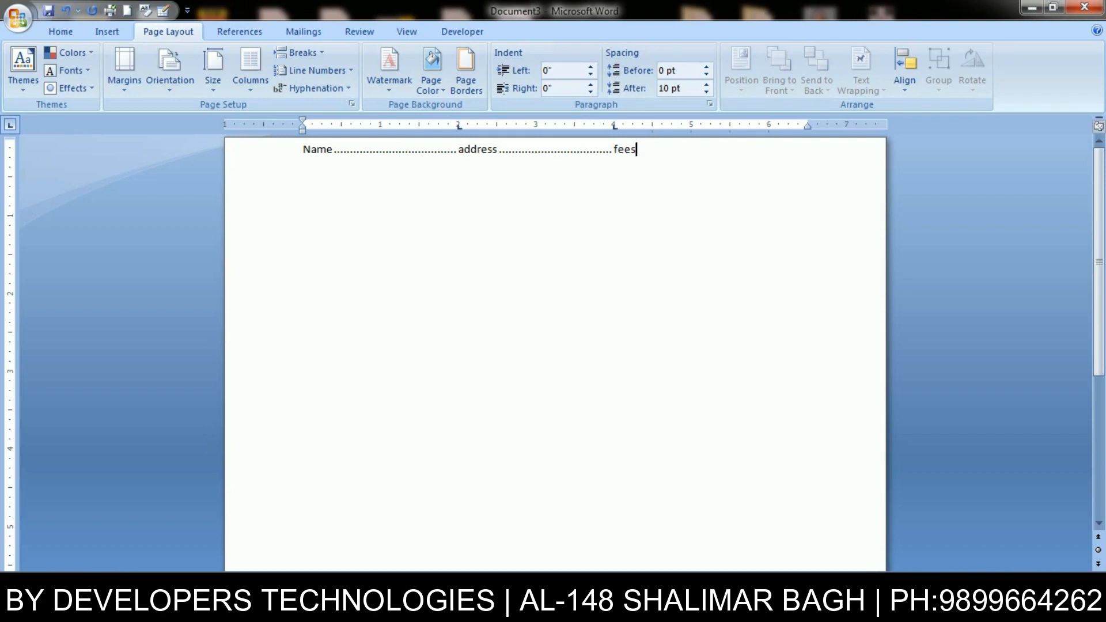
pyautogui.write('mit')
pyautogui.press('Tab')
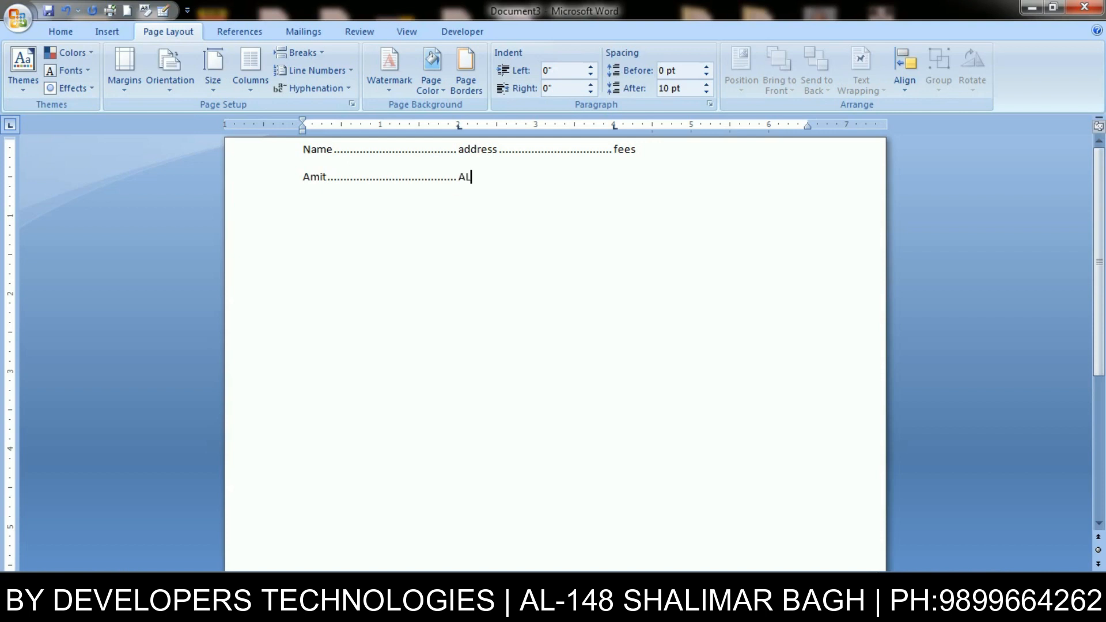
pyautogui.press('Tab')
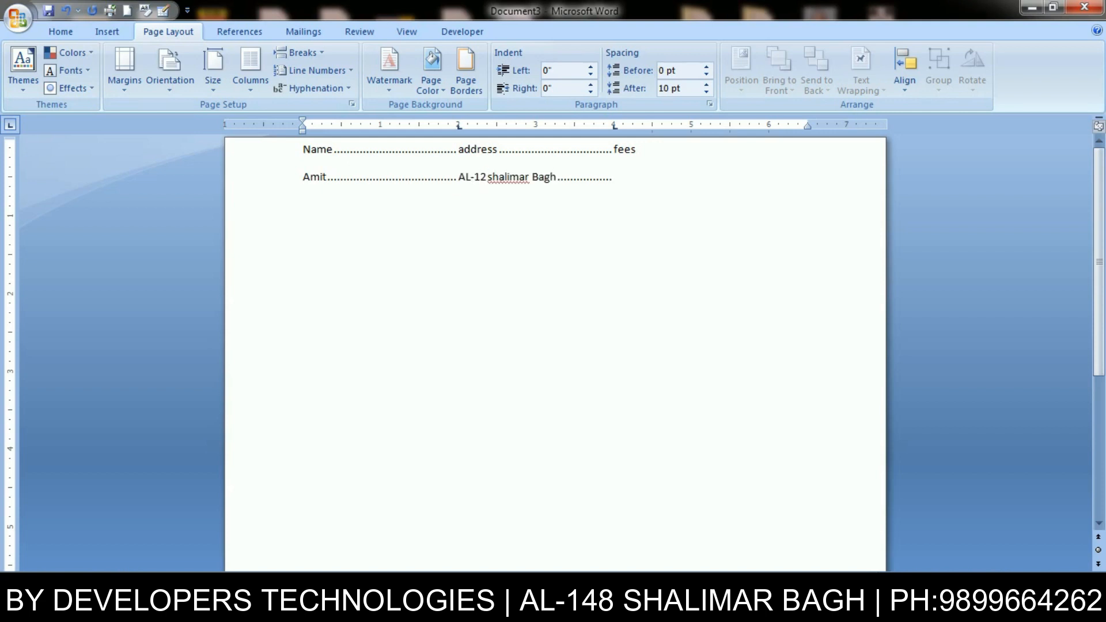
pyautogui.write('1200')
# - Select all and delete the dotted-leader form text
pyautogui.hotkey('ctrl', 'a')
pyautogui.press('Delete')
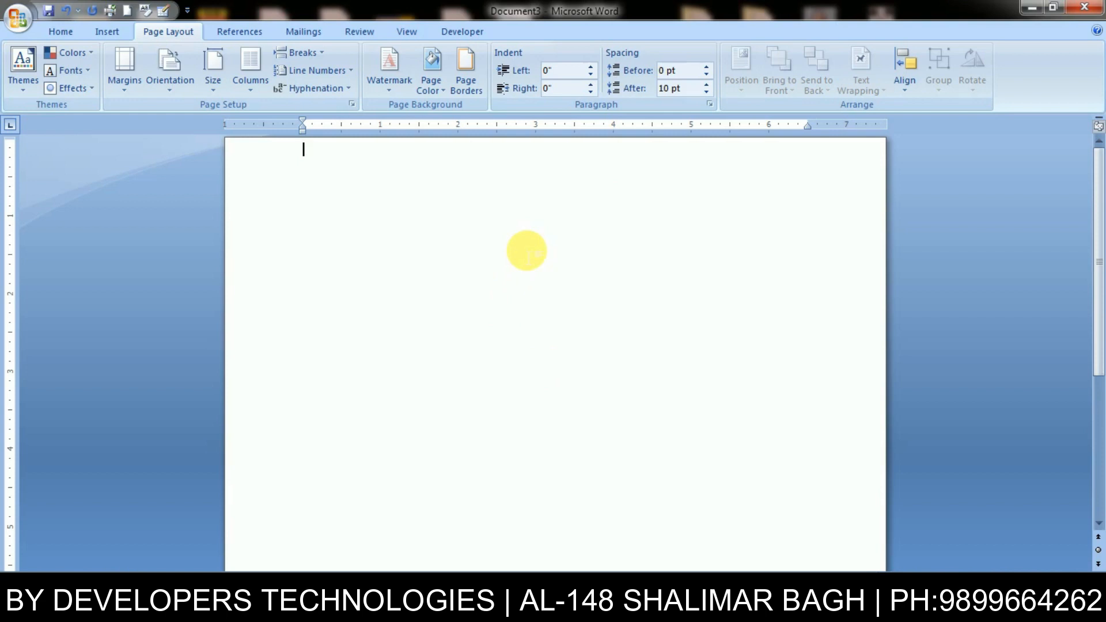
pyautogui.hotkey('alt', 'o')
# - Clear old stops and set 2" underline, 4" dotted and 6" dashed leader tab stops
pyautogui.press('t')
pyautogui.click(733, 492)
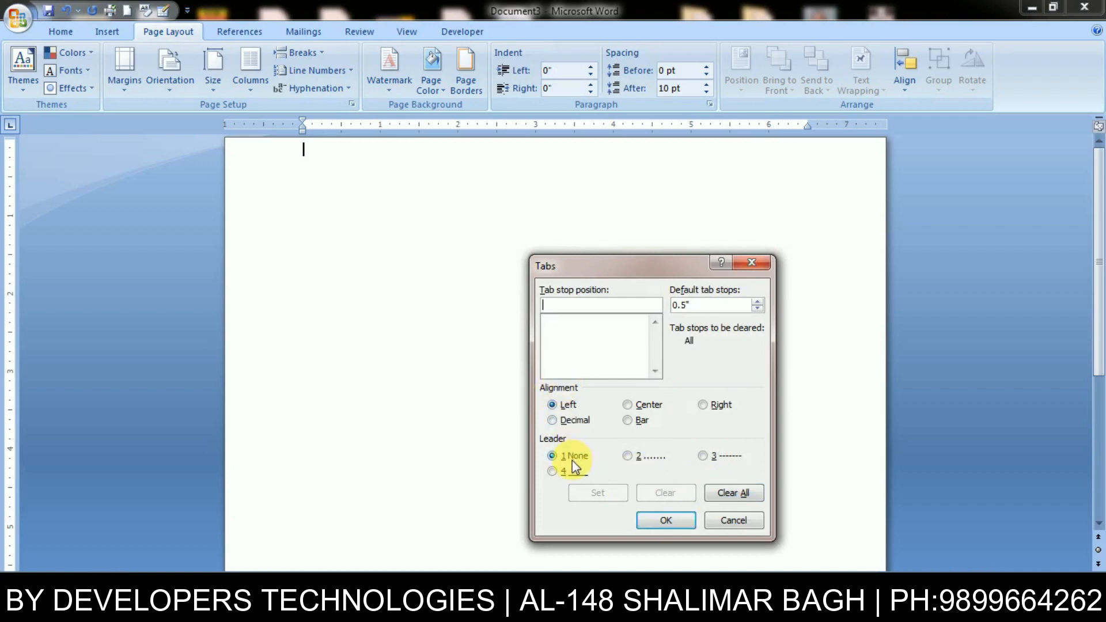
pyautogui.write('2')
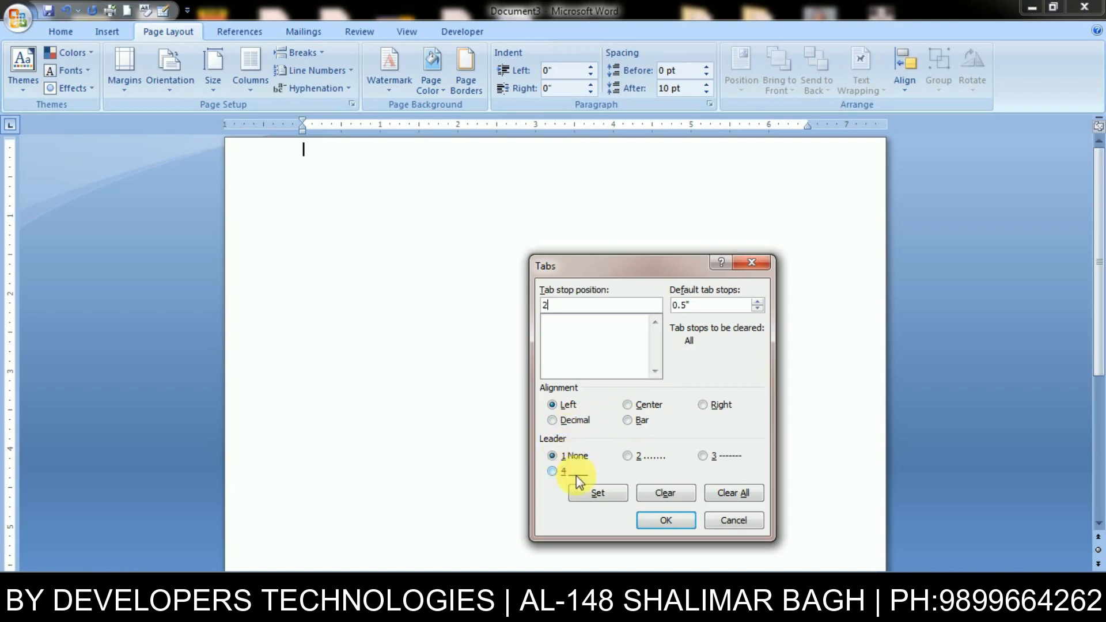
pyautogui.click(560, 474)
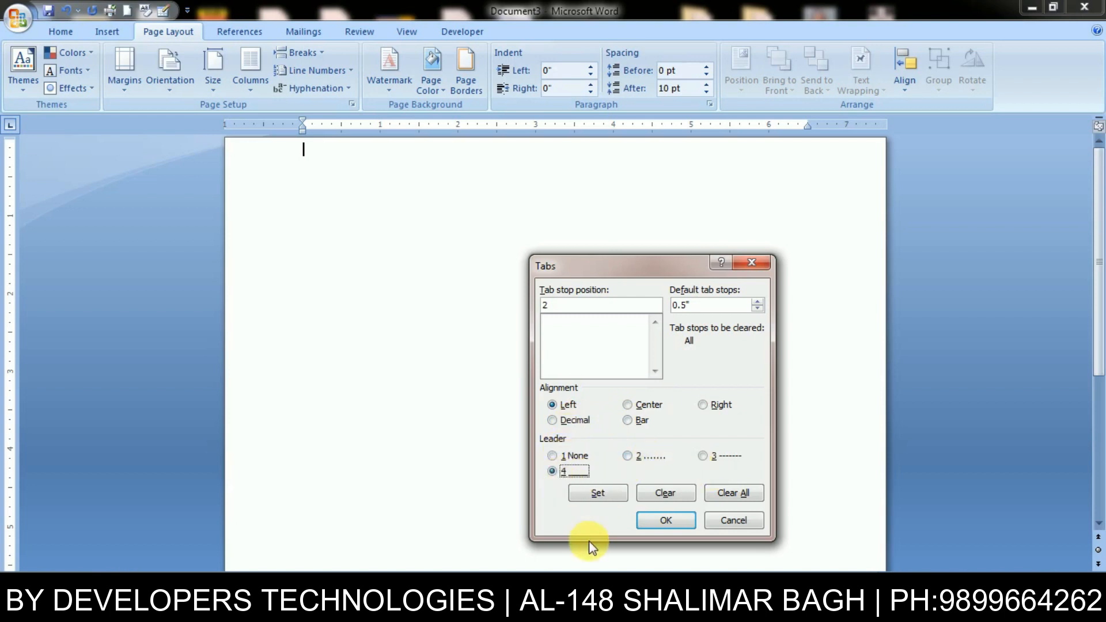
pyautogui.click(599, 495)
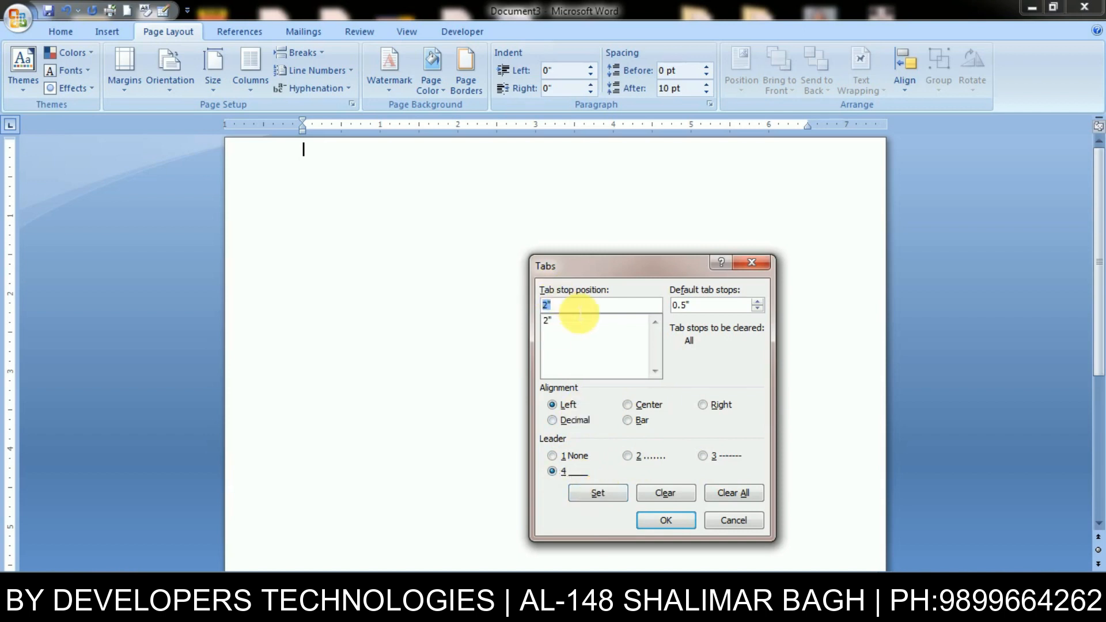
pyautogui.write('4')
pyautogui.click(637, 456)
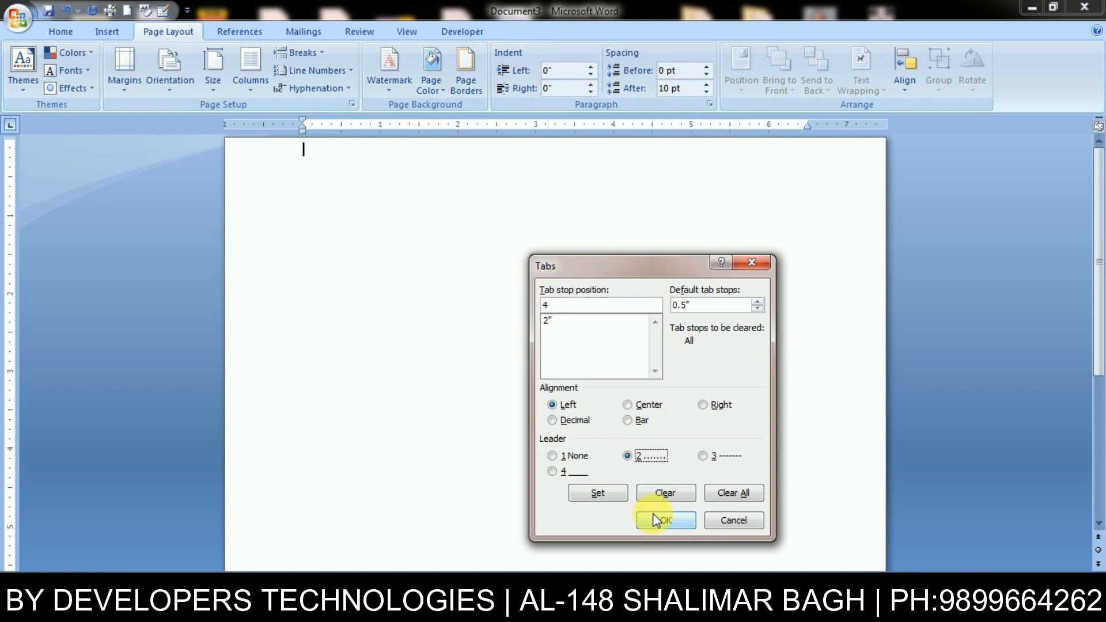
pyautogui.click(598, 492)
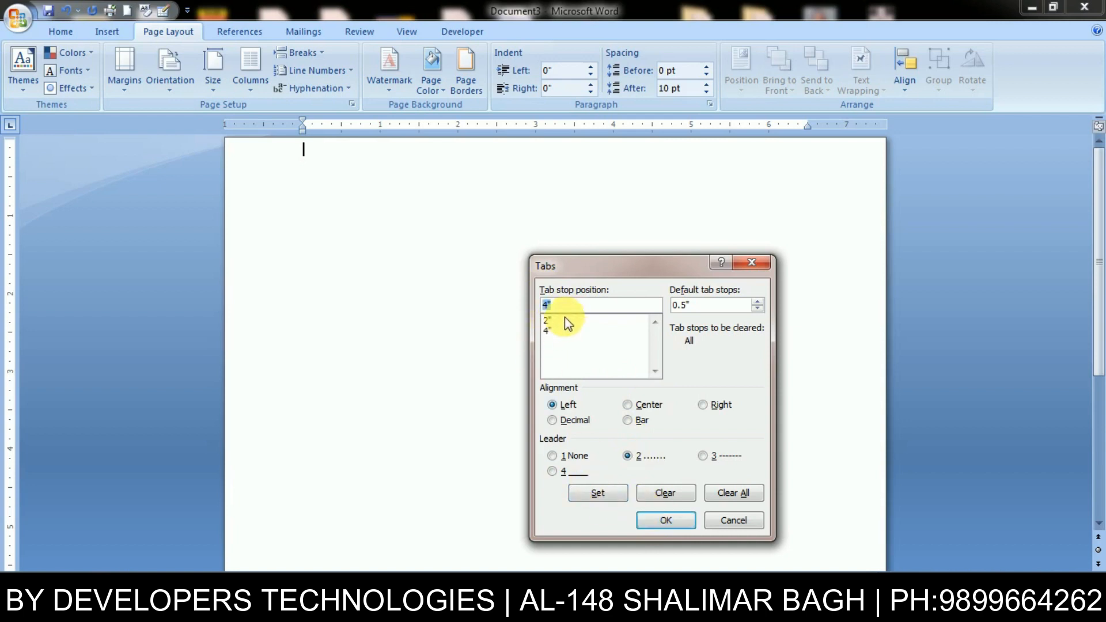
pyautogui.write('6')
pyautogui.click(704, 458)
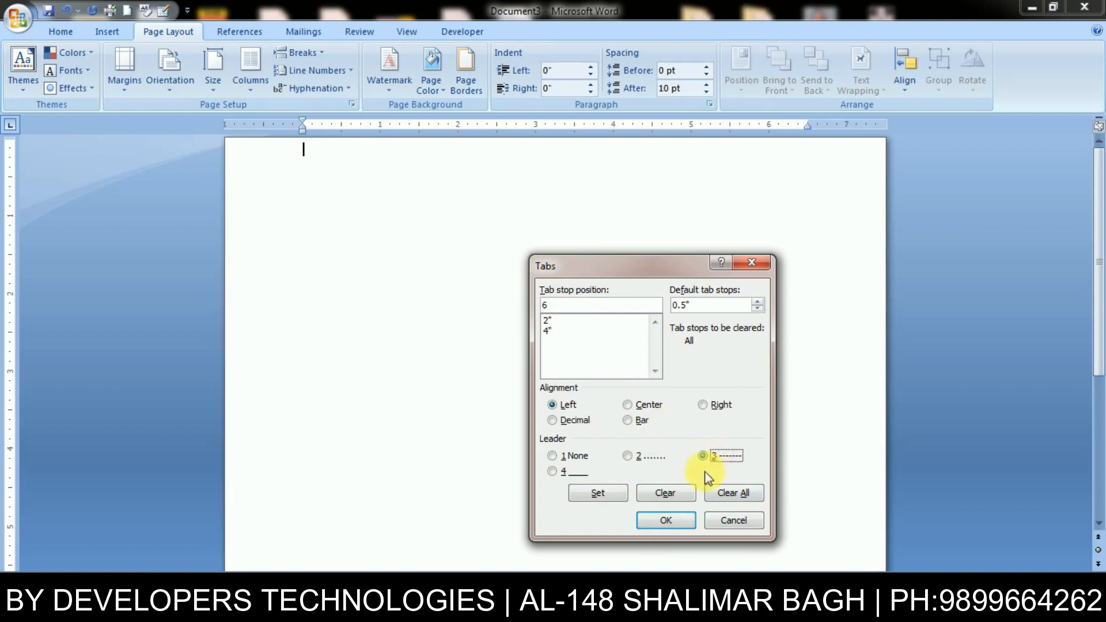
pyautogui.click(600, 495)
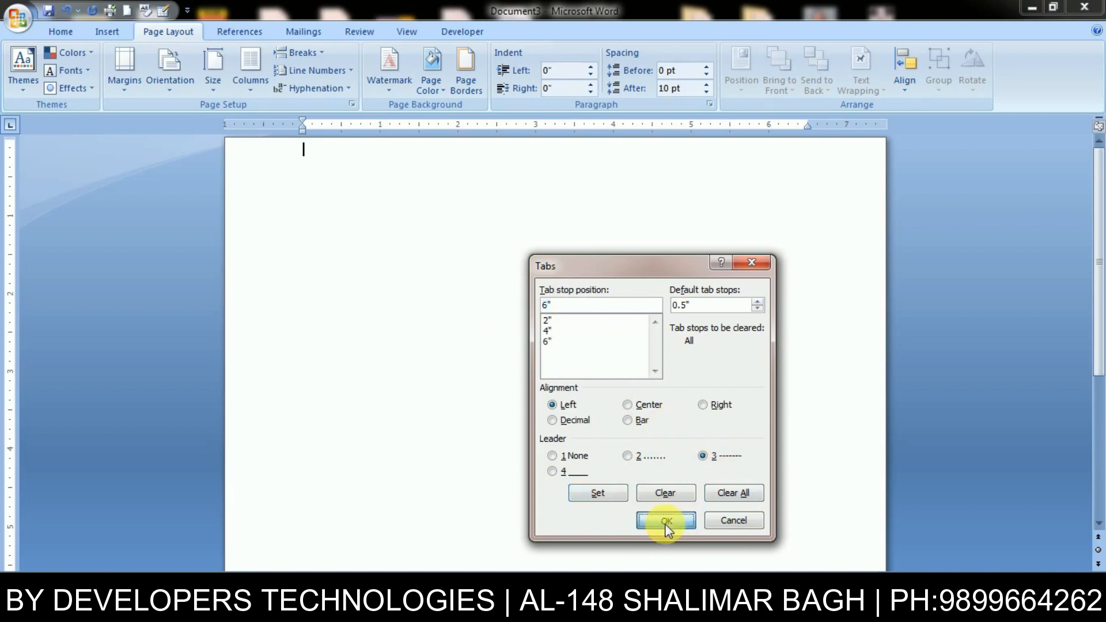
pyautogui.click(665, 520)
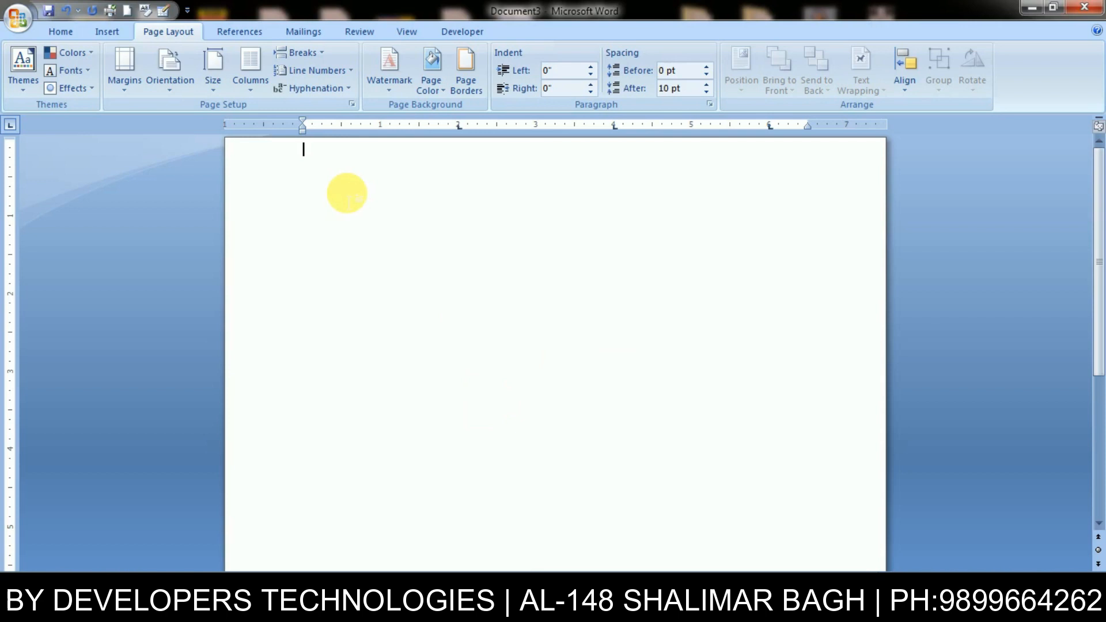
# - Type four sample words separated by tabs to show underline, dotted and dashed leaders
pyautogui.write('Amit')
pyautogui.press('Tab')
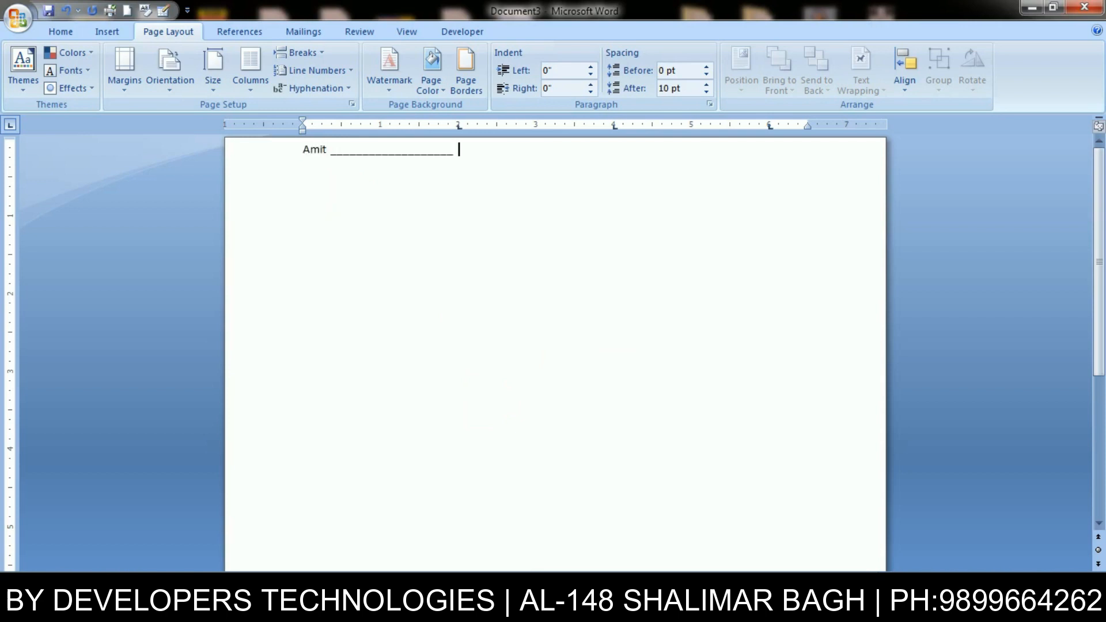
pyautogui.write('Sonia')
pyautogui.press('Tab')
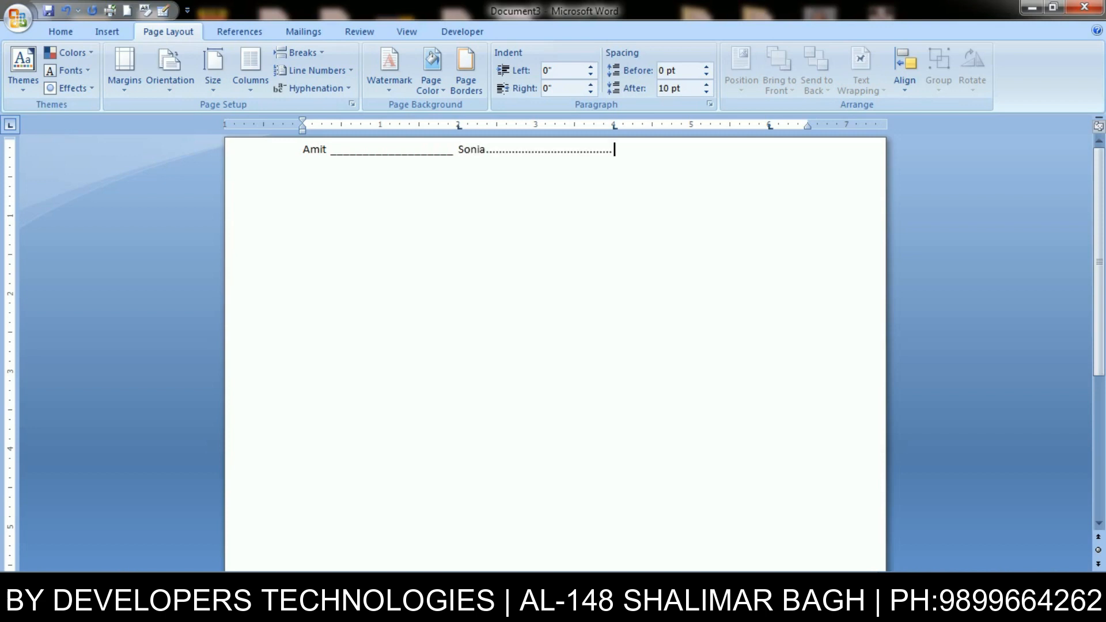
pyautogui.write('kapil')
pyautogui.press('Tab')
pyautogui.write('aeskl')
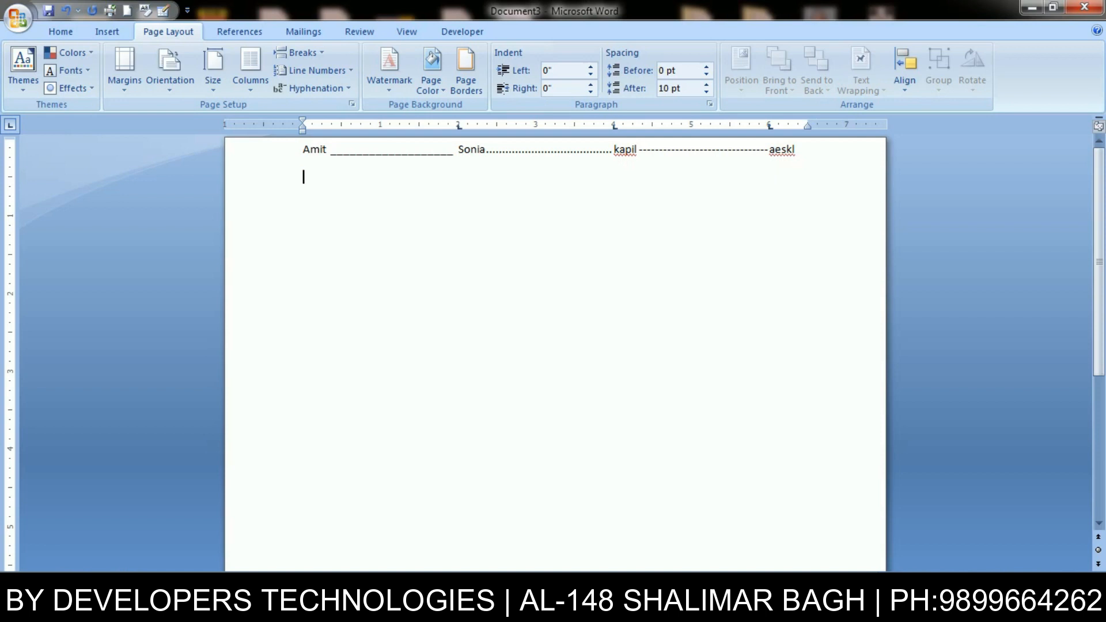
# - Select all the sample text and delete it
pyautogui.hotkey('ctrl', 'a')
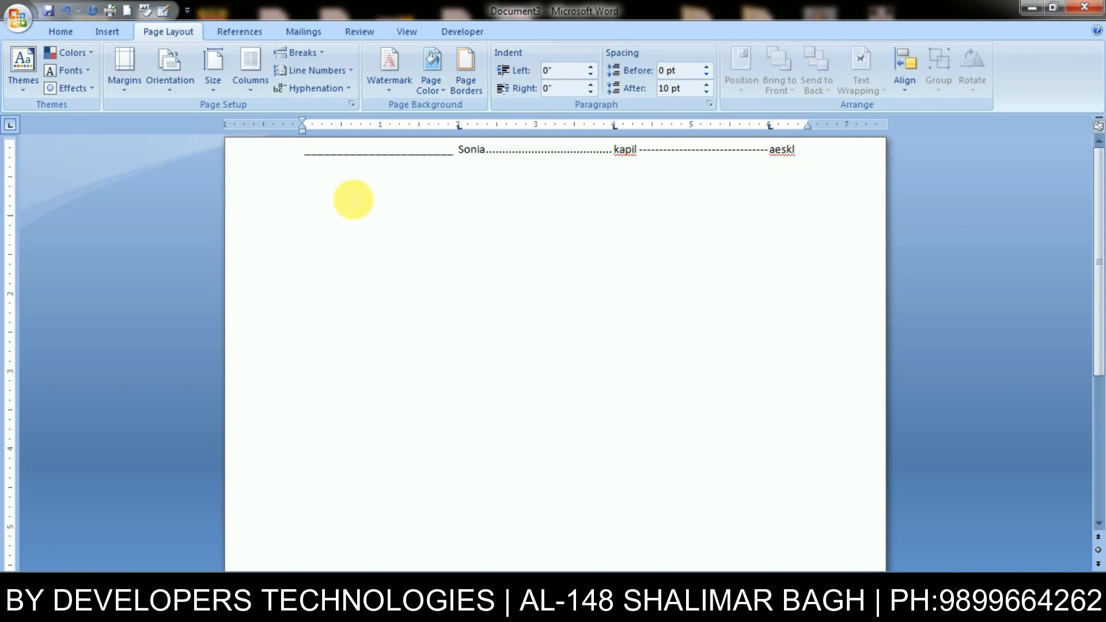
pyautogui.hotkey('ctrl', 'a')
pyautogui.press('Delete')
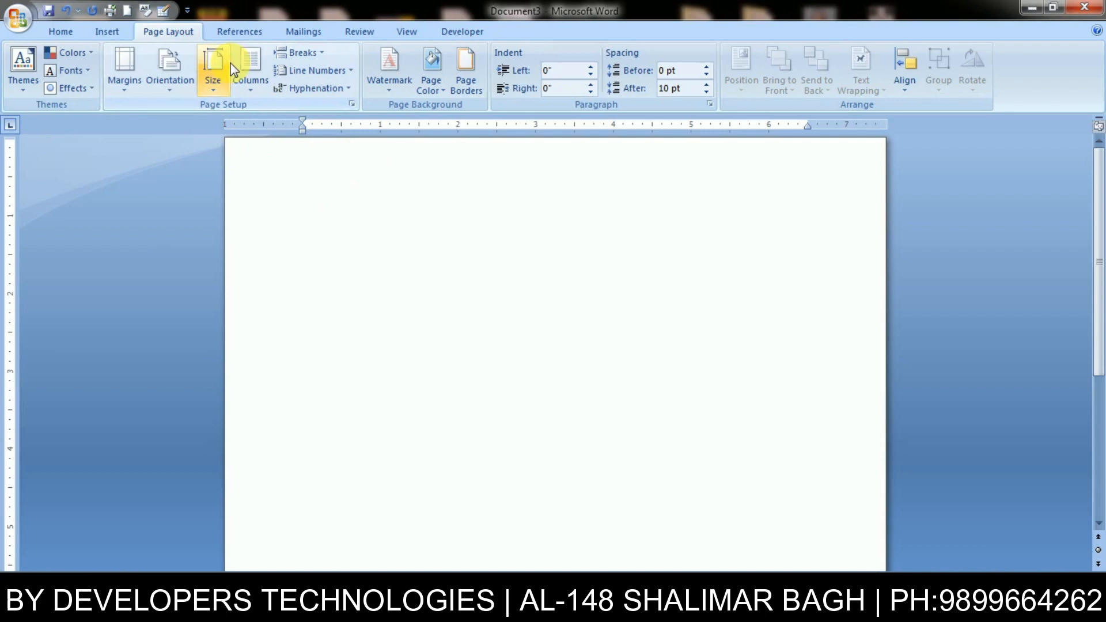
# - Set one left tab stop at 3" with the underscore leader (option 4)
pyautogui.hotkey('alt', 'o')
pyautogui.press('t')
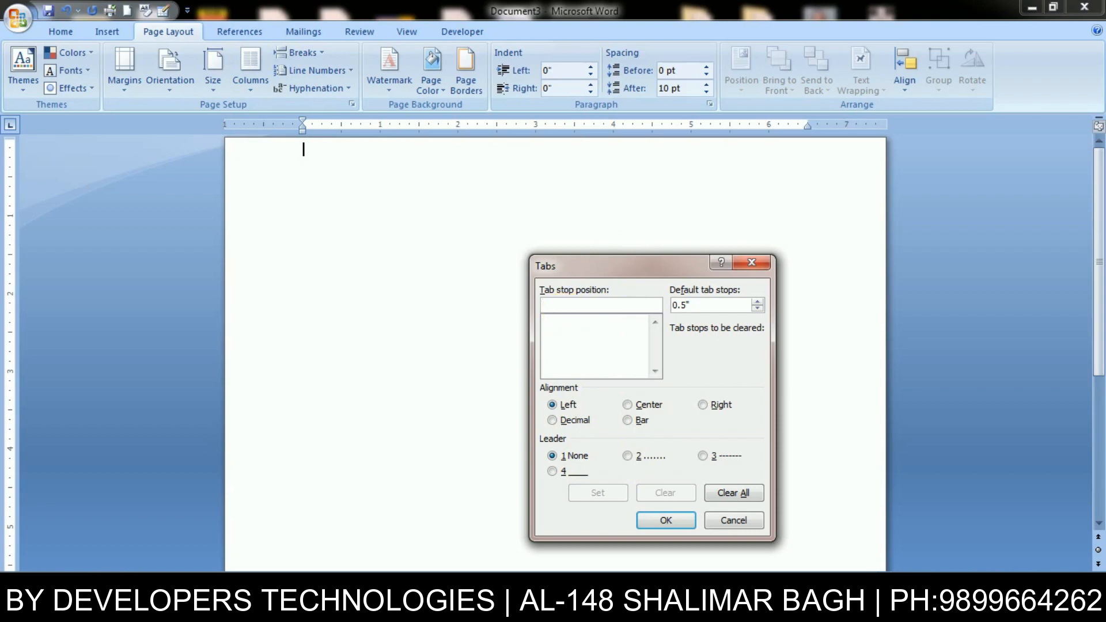
pyautogui.write('3')
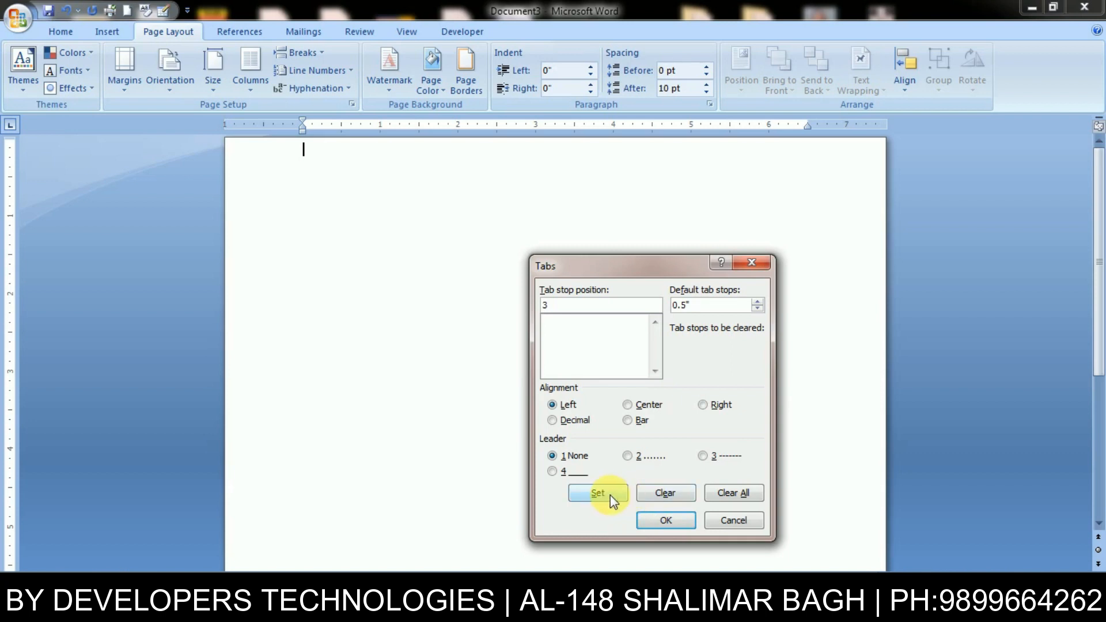
pyautogui.click(576, 472)
pyautogui.click(604, 493)
pyautogui.click(666, 520)
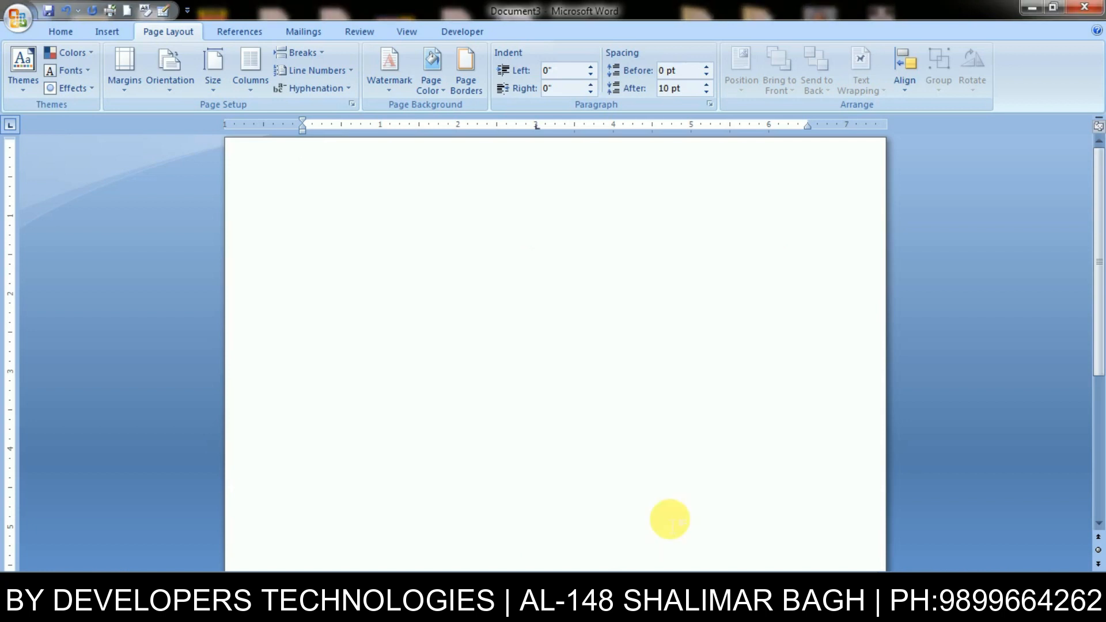
# - Add 'Full Name' and 'Fathers name' lines, each with an underscore blank to 3"
pyautogui.write('Full Namwe')
pyautogui.press('BackSpace')
pyautogui.press('BackSpace')
pyautogui.write('e')
pyautogui.press('Tab')
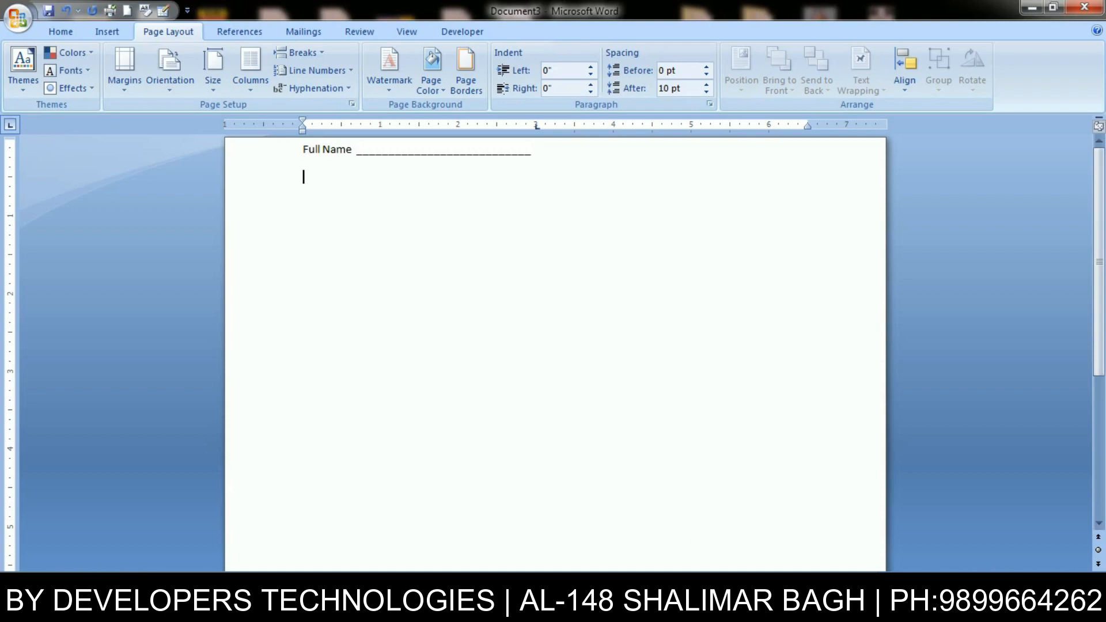
pyautogui.press('Return')
pyautogui.write('Fathers name')
pyautogui.press('Tab')
pyautogui.press('Return')
# - Add 'Date of Birth', 'Address' and 'Phone No' lines with underscore blanks
pyautogui.write('Date of')
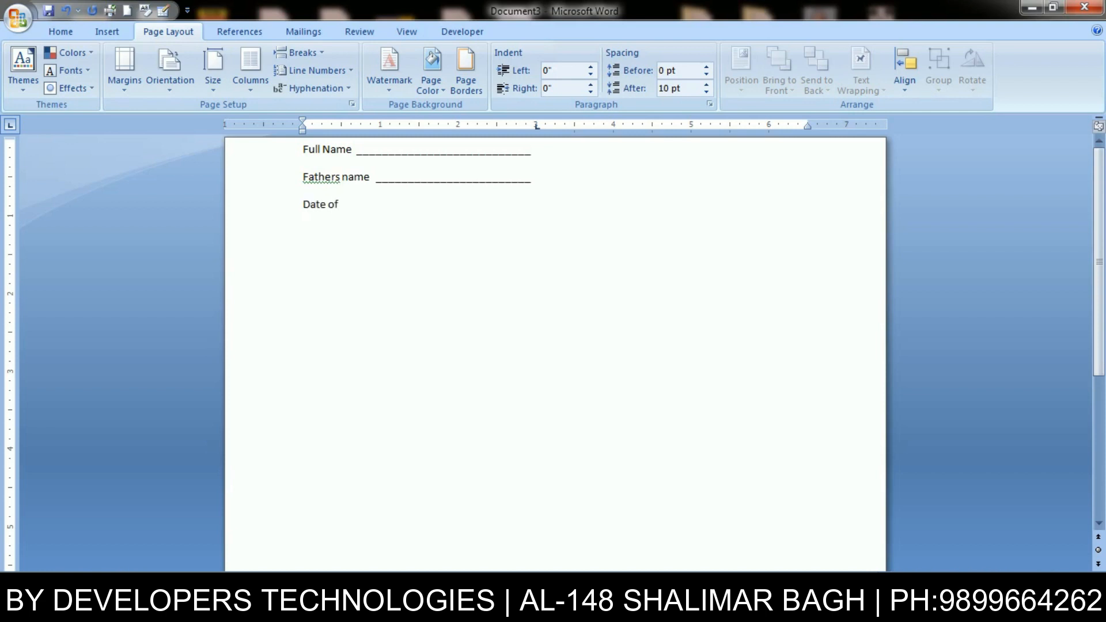
pyautogui.write(' Birth')
pyautogui.press('Tab')
pyautogui.press('Return')
pyautogui.write('Address')
pyautogui.press('Tab')
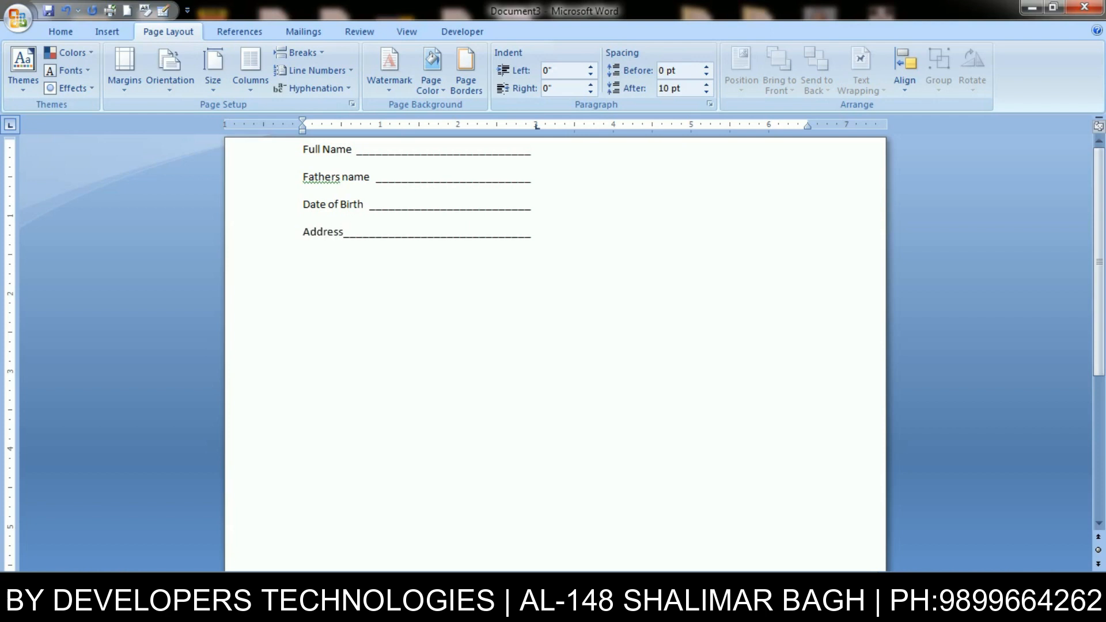
pyautogui.press('Return')
pyautogui.write('Phone No')
pyautogui.press('Tab')
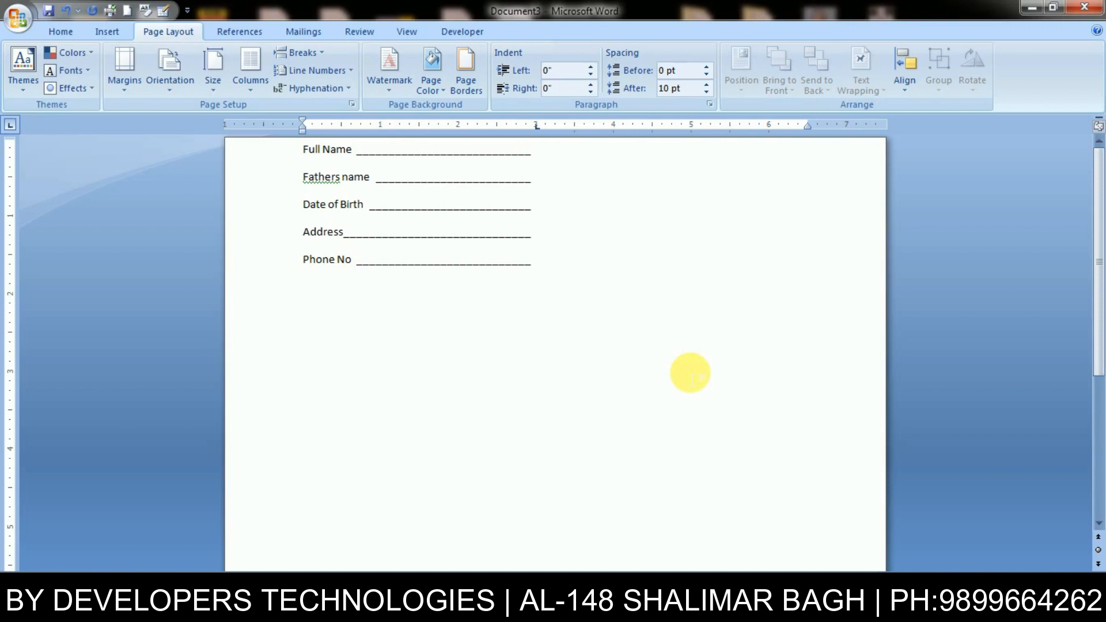
pyautogui.hotkey('alt', 'o')
pyautogui.write('t')
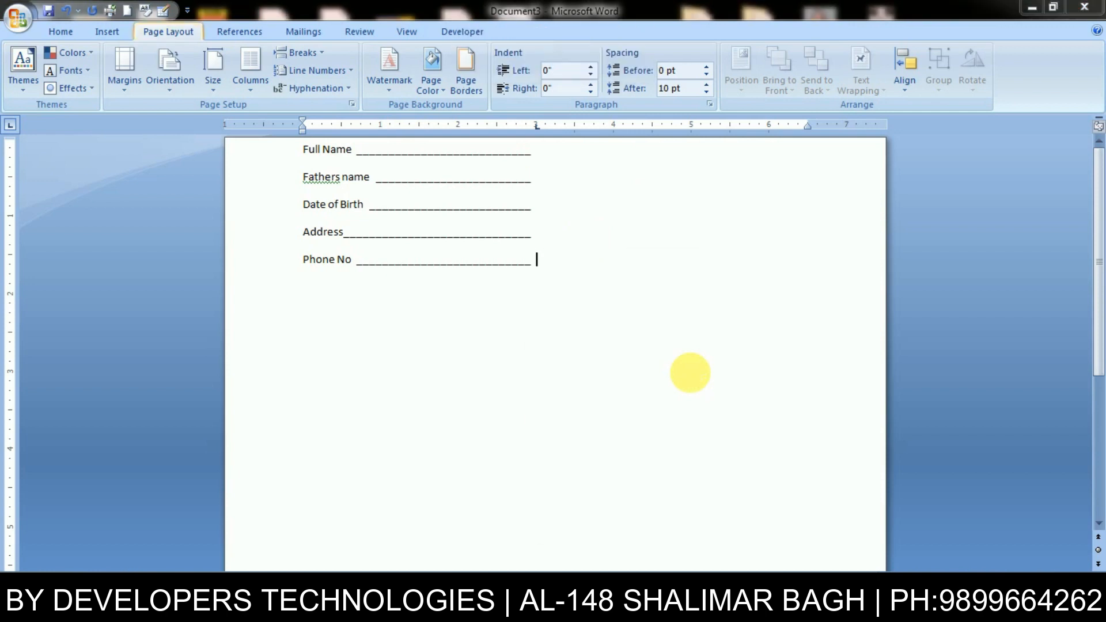
pyautogui.write('5')
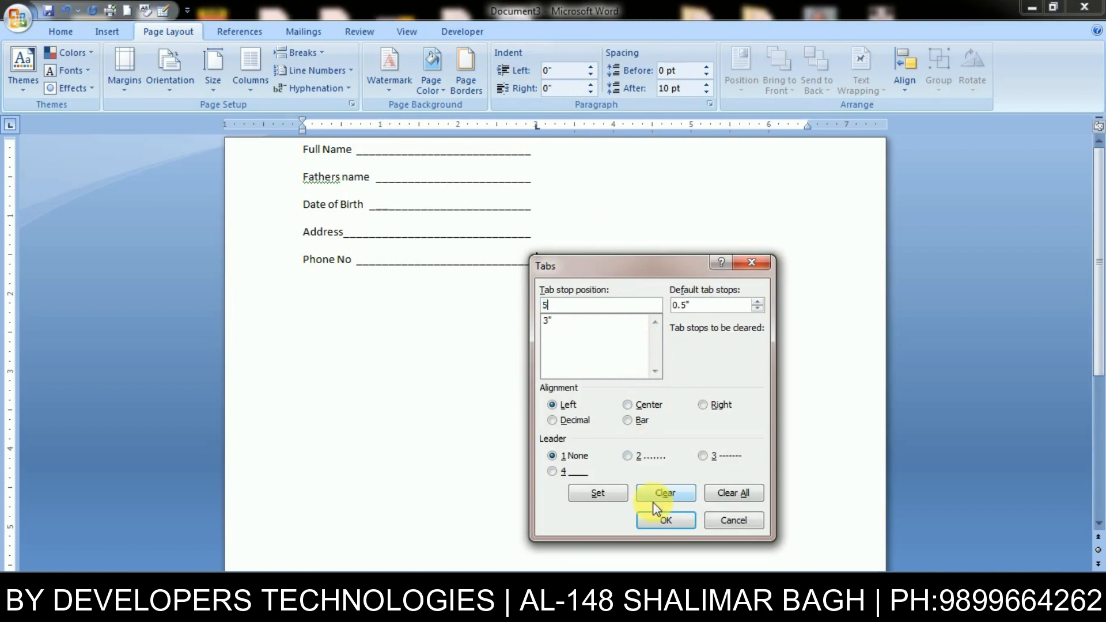
# - Add a 5" dotted-leader tab stop, then return the cursor after Phone No
pyautogui.click(648, 456)
pyautogui.click(608, 491)
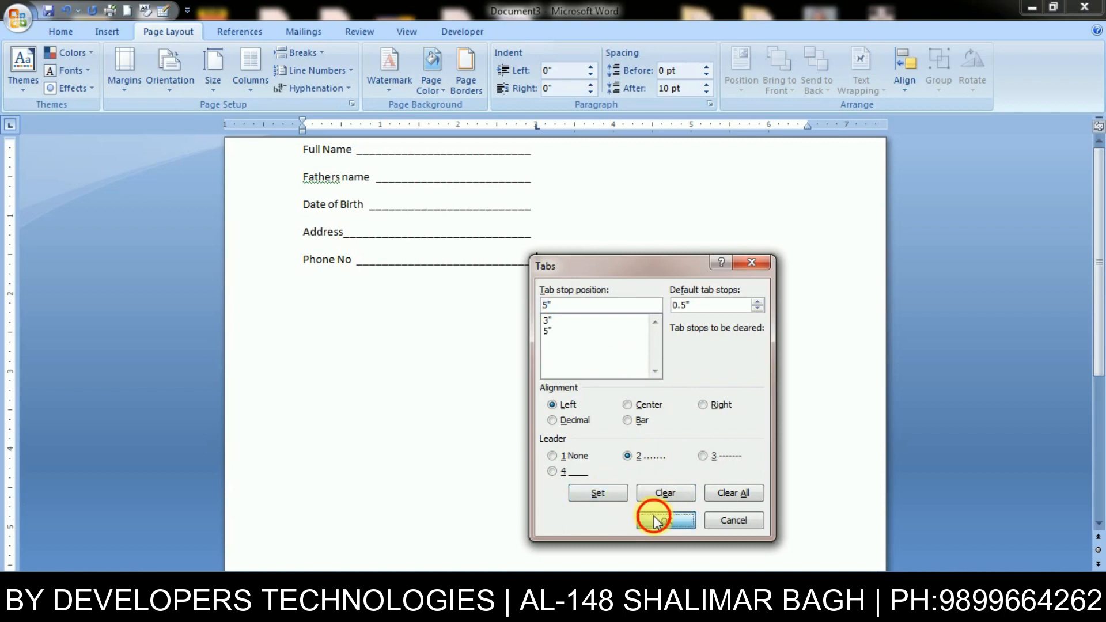
pyautogui.click(648, 516)
pyautogui.click(574, 168)
pyautogui.click(557, 280)
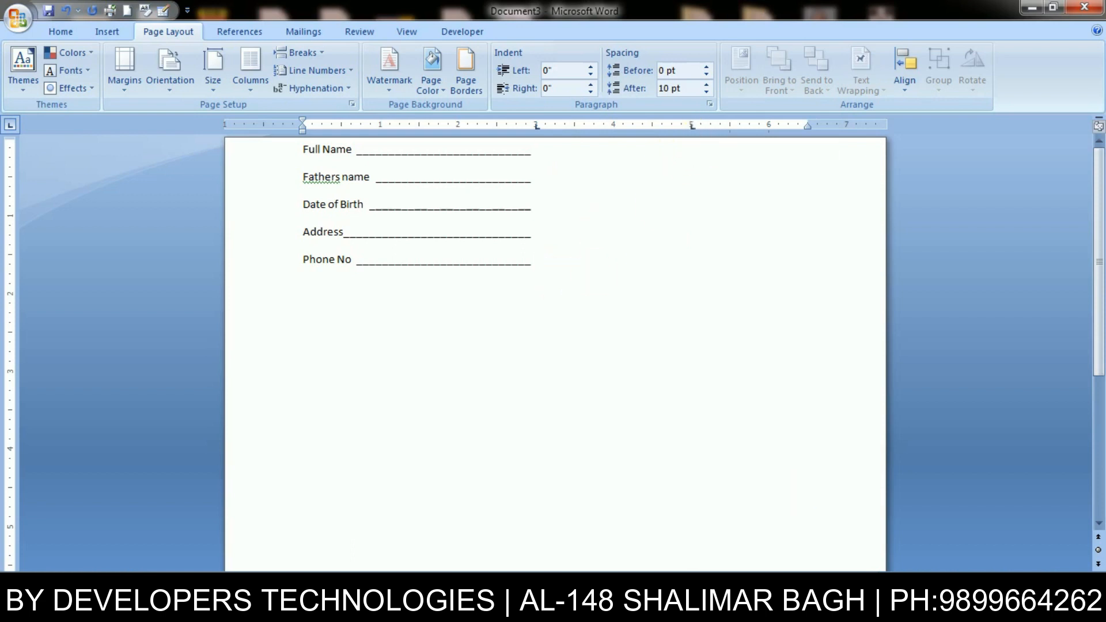
# - Type 'Course Applied for' with an underline blank, 'Duration' with a dotted blank, then 'Fees'
pyautogui.write('Course Applied for______________________ ')
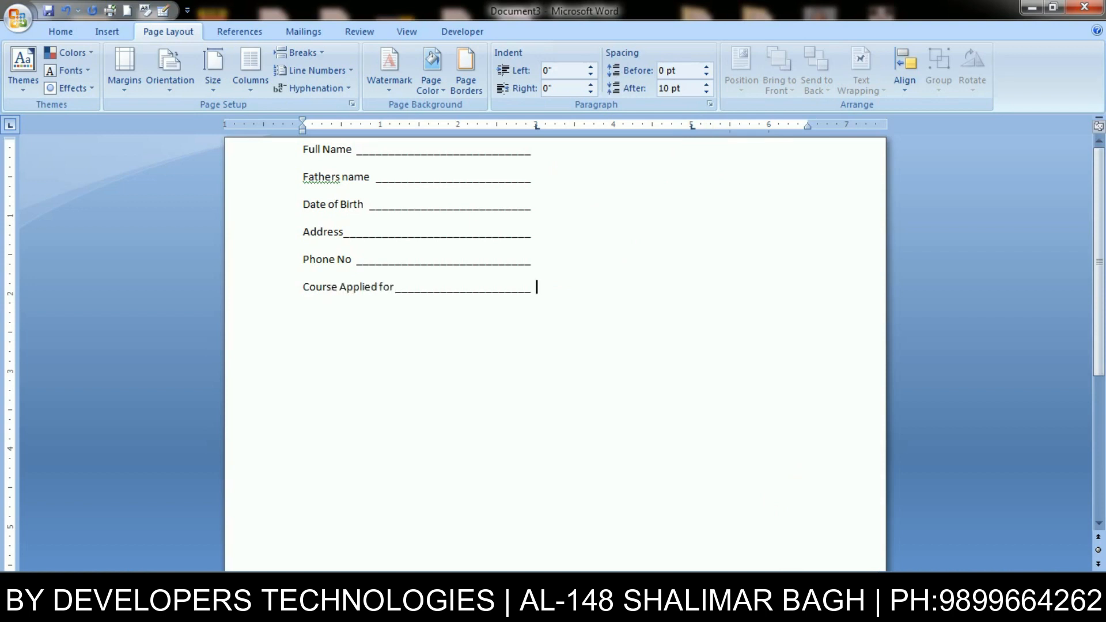
pyautogui.write('Duration................................. Fees')
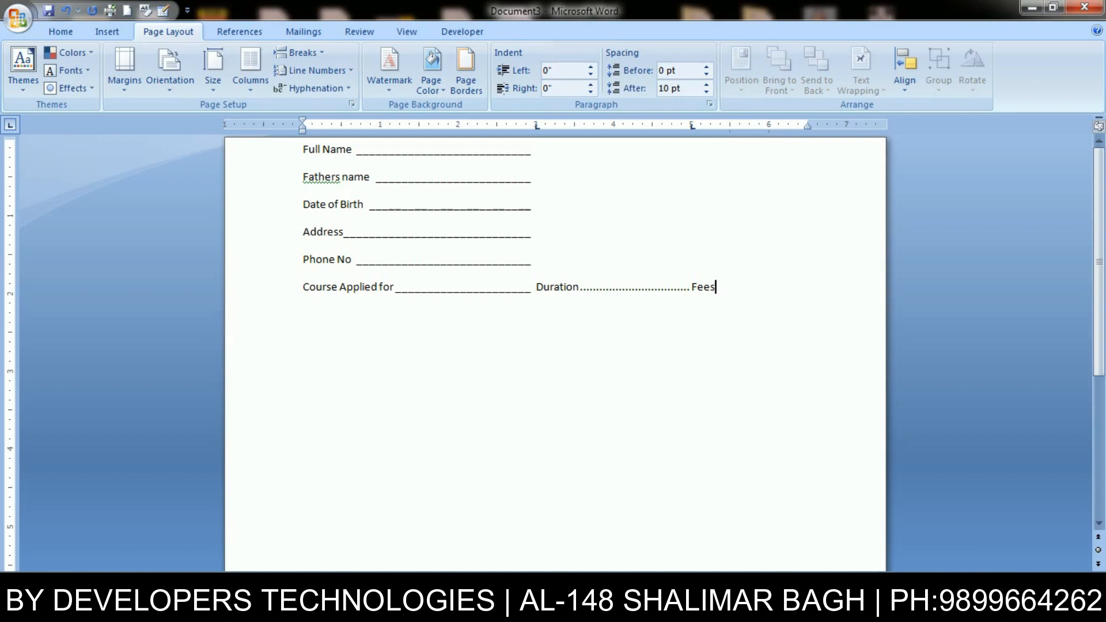
pyautogui.hotkey('alt', 'o')
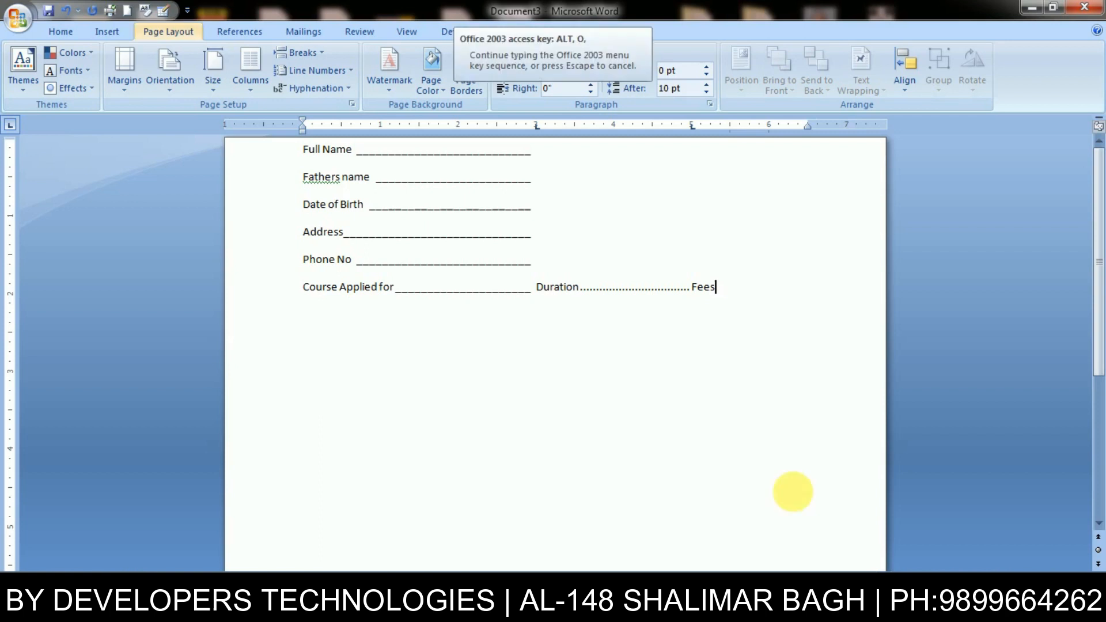
pyautogui.press('Escape')
pyautogui.hotkey('alt', 'o')
# - Add a 6" dashed-leader tab stop and draw the dashed blank after Fees
pyautogui.press('t')
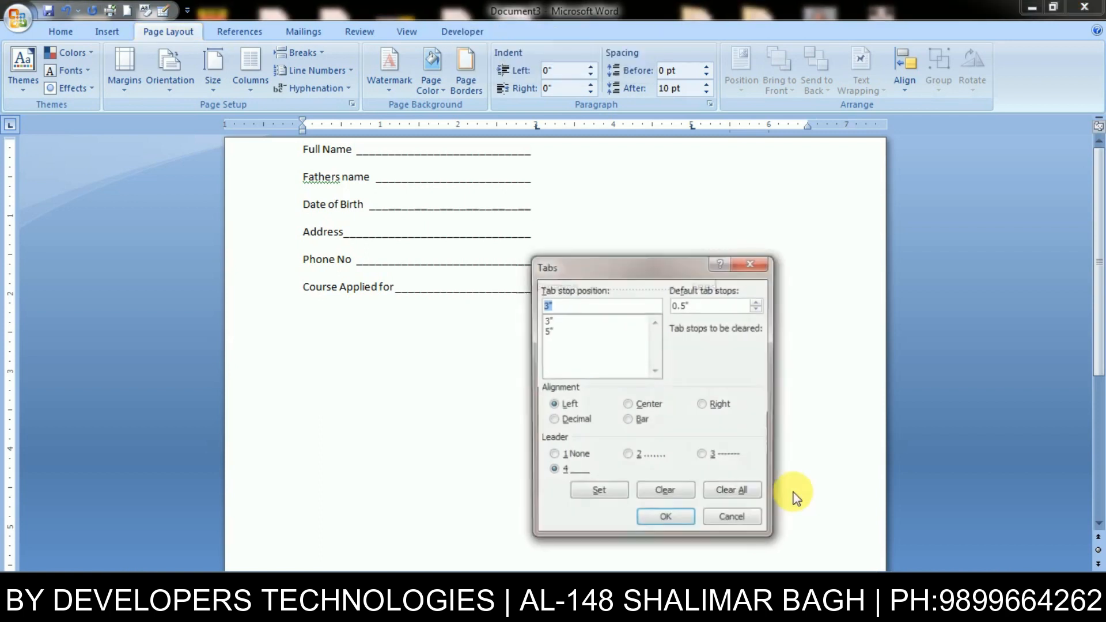
pyautogui.write('6')
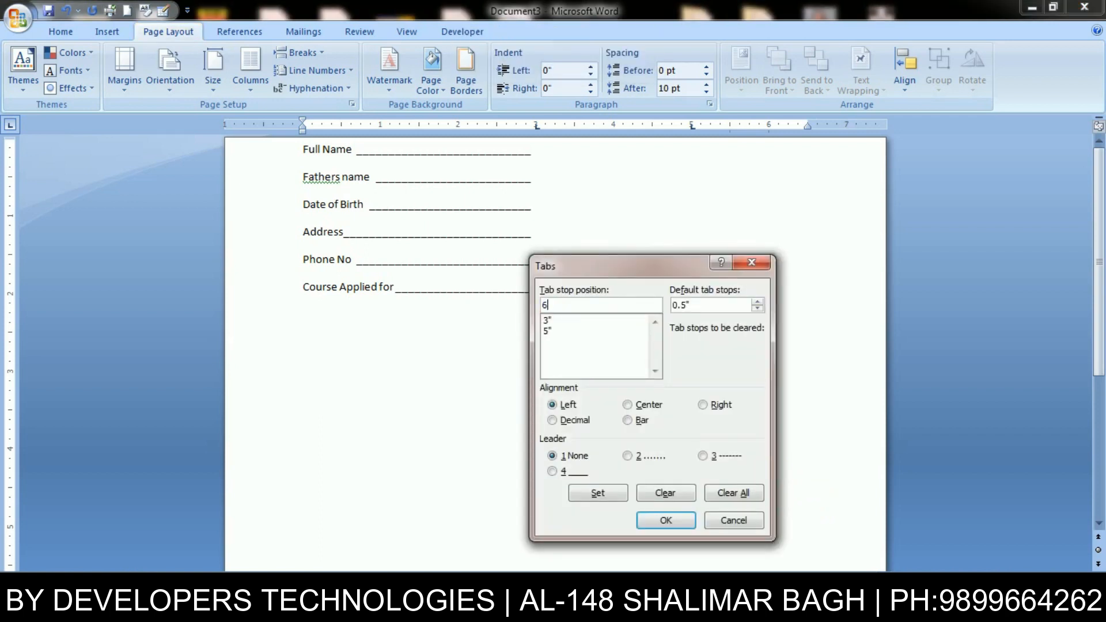
pyautogui.click(715, 457)
pyautogui.click(605, 493)
pyautogui.click(667, 520)
pyautogui.press('Tab')
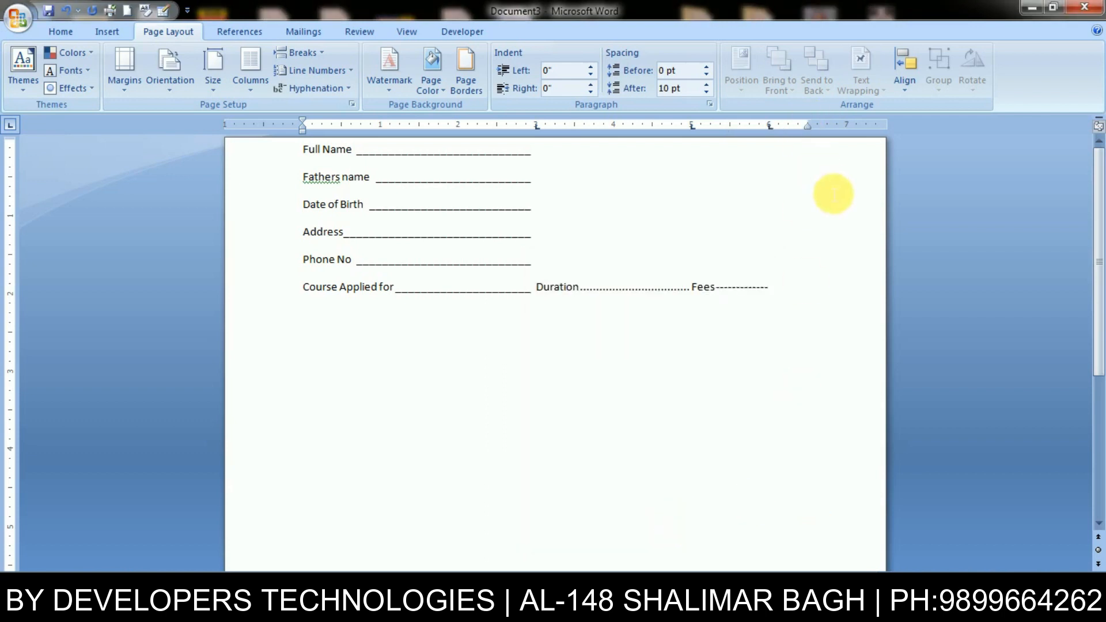
# - Add a 'Date of Joining' line with an underline blank, dotted Signature blank and dashed Time blank
pyautogui.press('Return')
pyautogui.write('Date of')
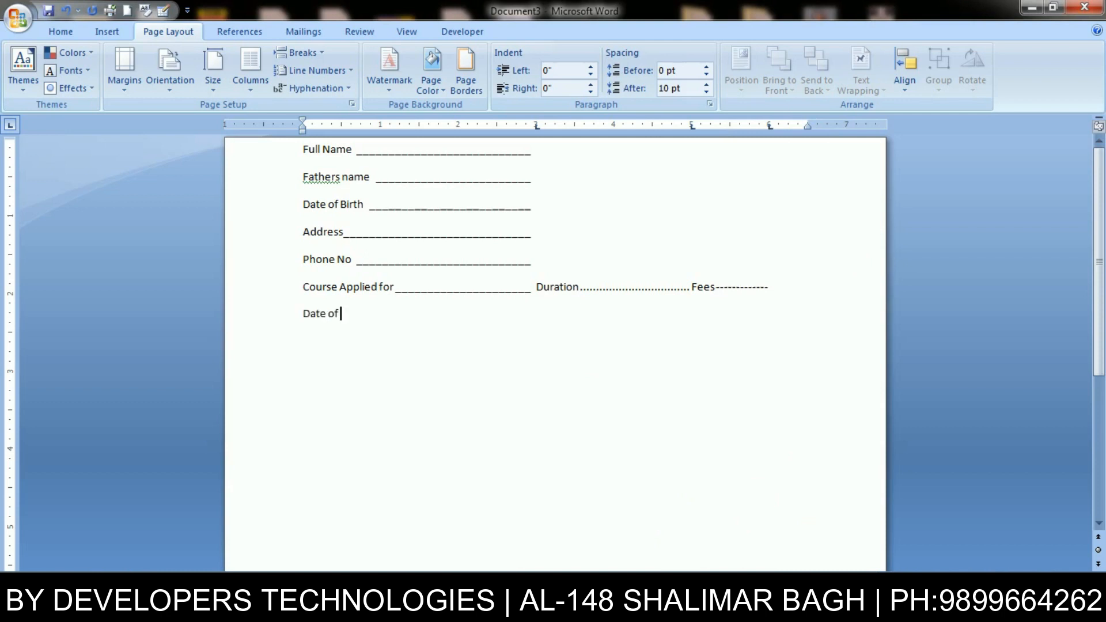
pyautogui.write(' H')
pyautogui.press('BackSpace')
pyautogui.write('Joining___________________________ Signa')
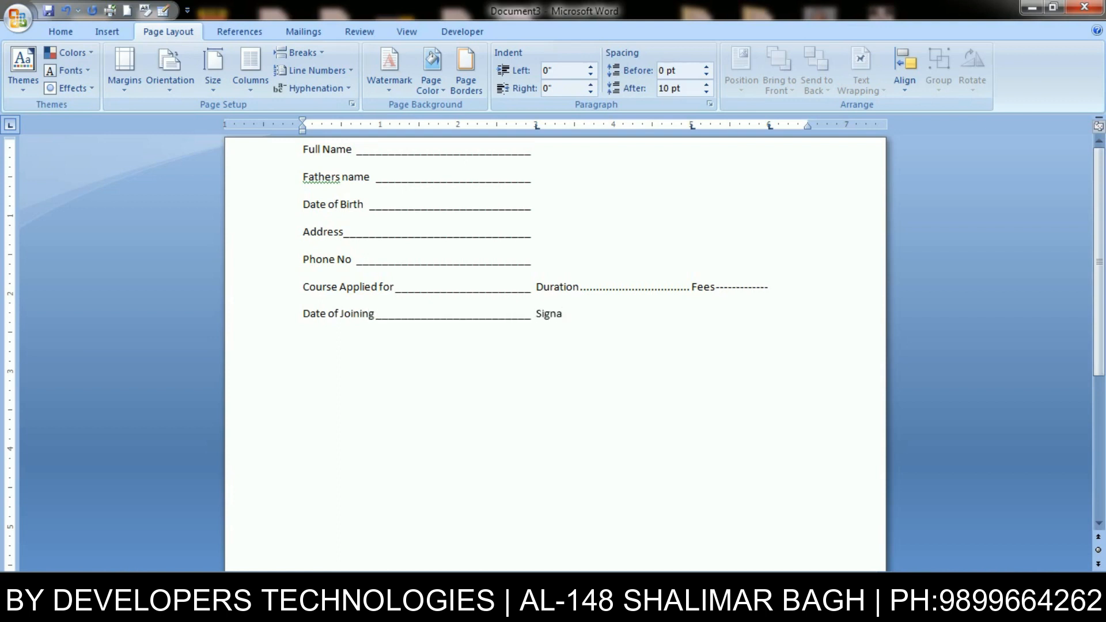
pyautogui.write('ture')
pyautogui.press('Tab')
pyautogui.write('Time')
pyautogui.press('Tab')
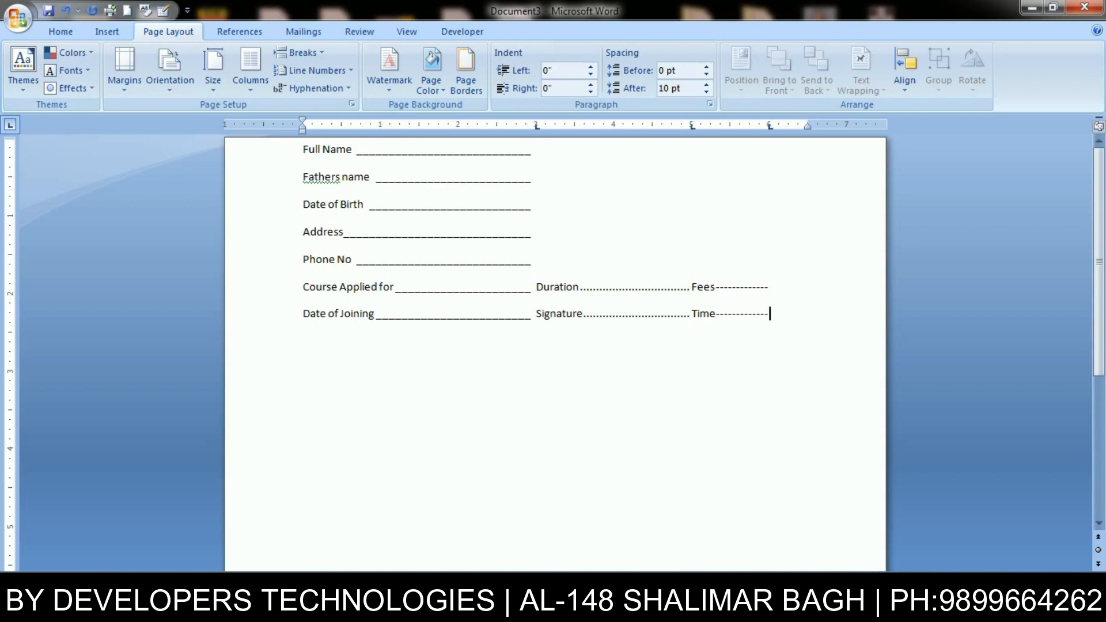